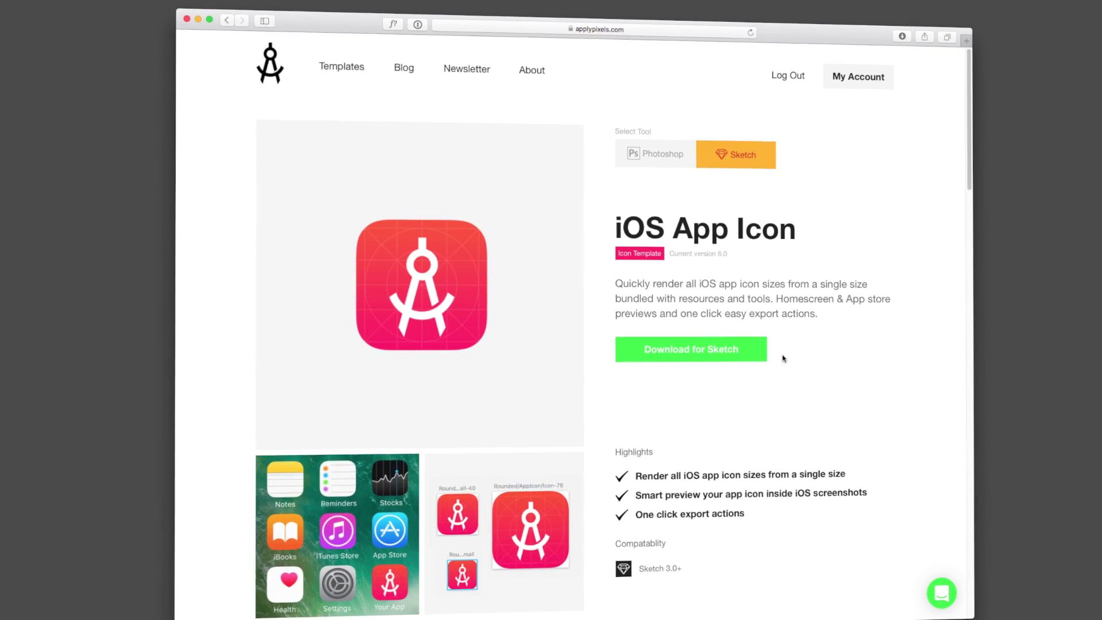
# - Download the Sketch edition of the iOS App Icon template from the applypixels product page
pyautogui.click(746, 351)
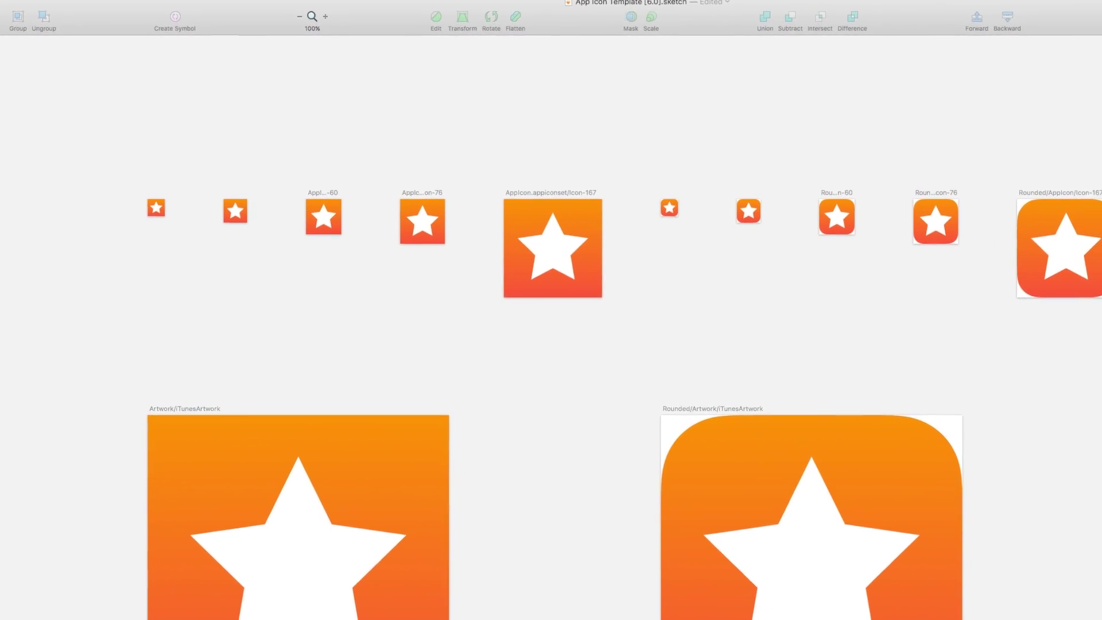
# - Switch to the Symbols page and start exporting the icon slices
pyautogui.click(35, 82)
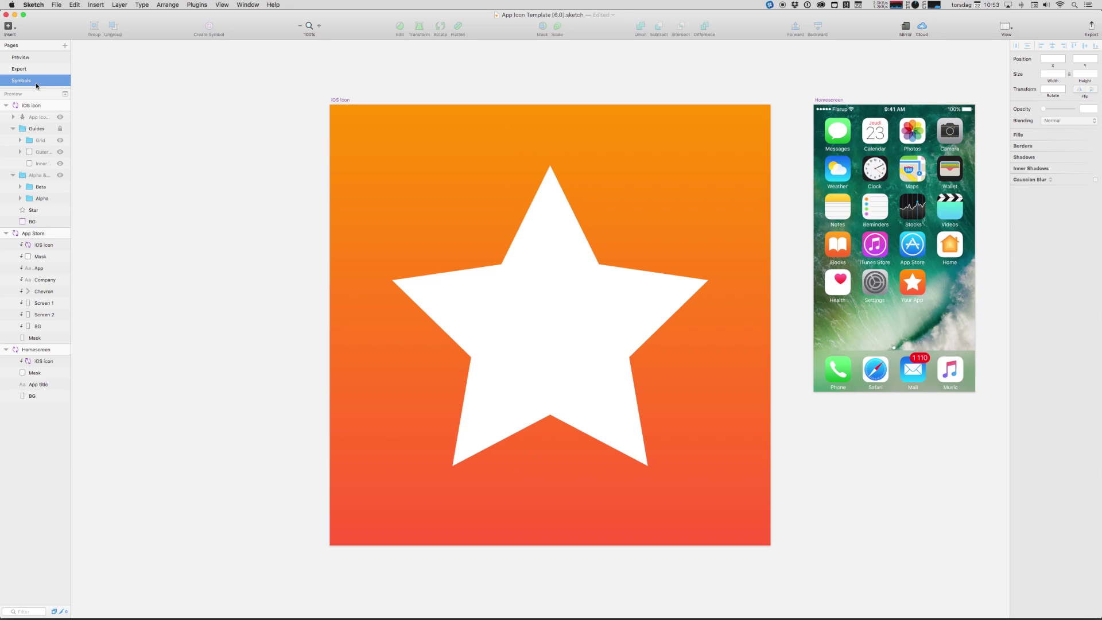
pyautogui.hscroll(5, 800, 216)
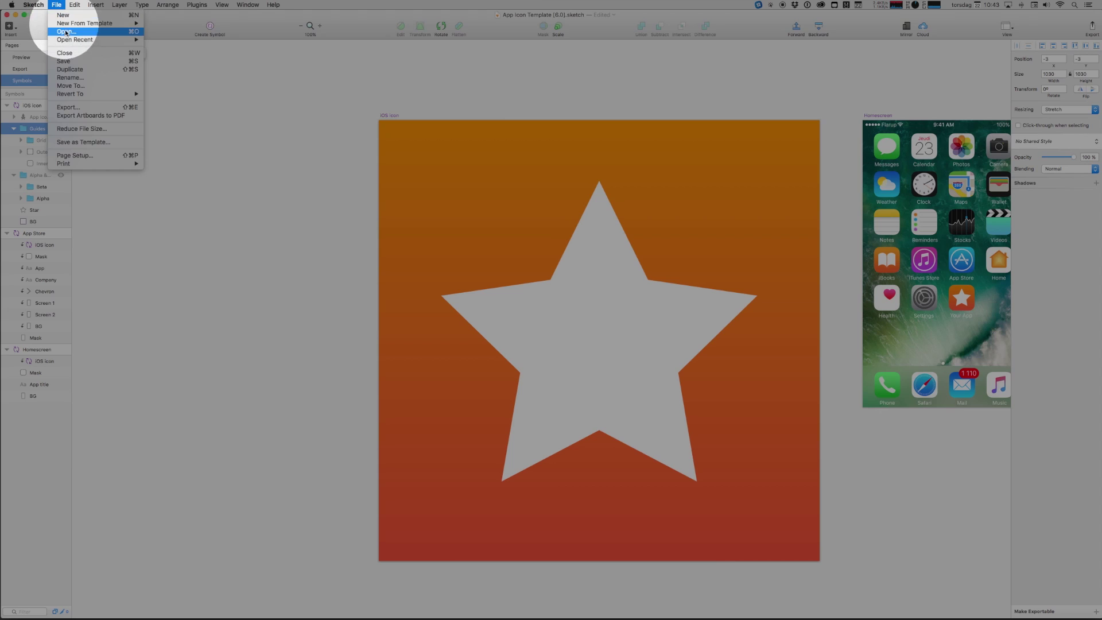
pyautogui.click(77, 108)
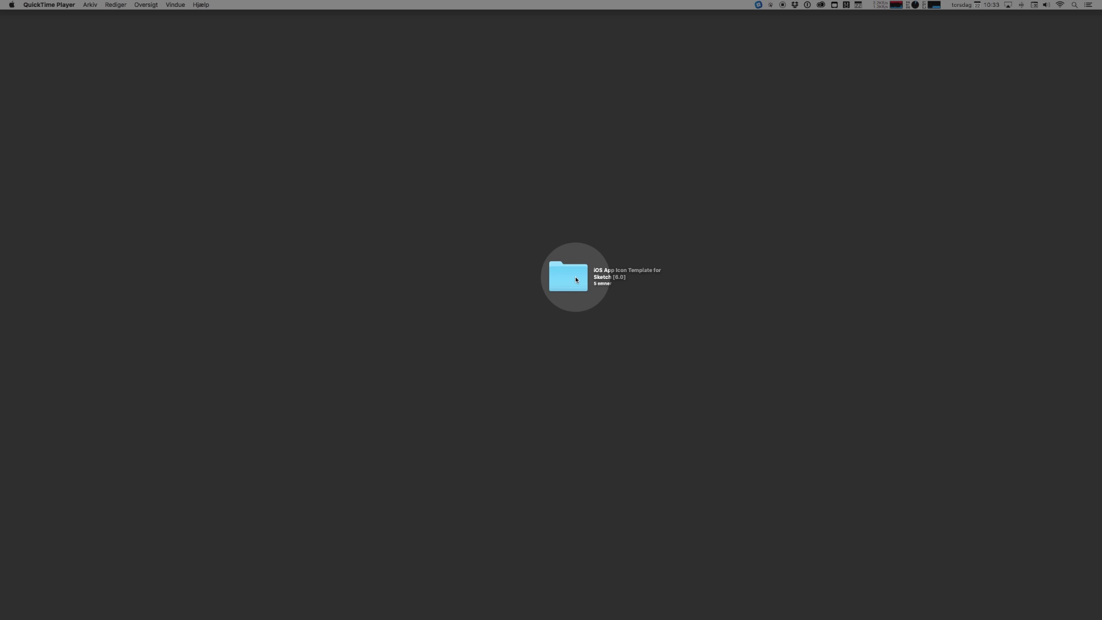
# - Open the iOS App Icon Template for Sketch [6.0] folder and its App Icon Template [6.0].sketch file
pyautogui.doubleClick(576, 279)
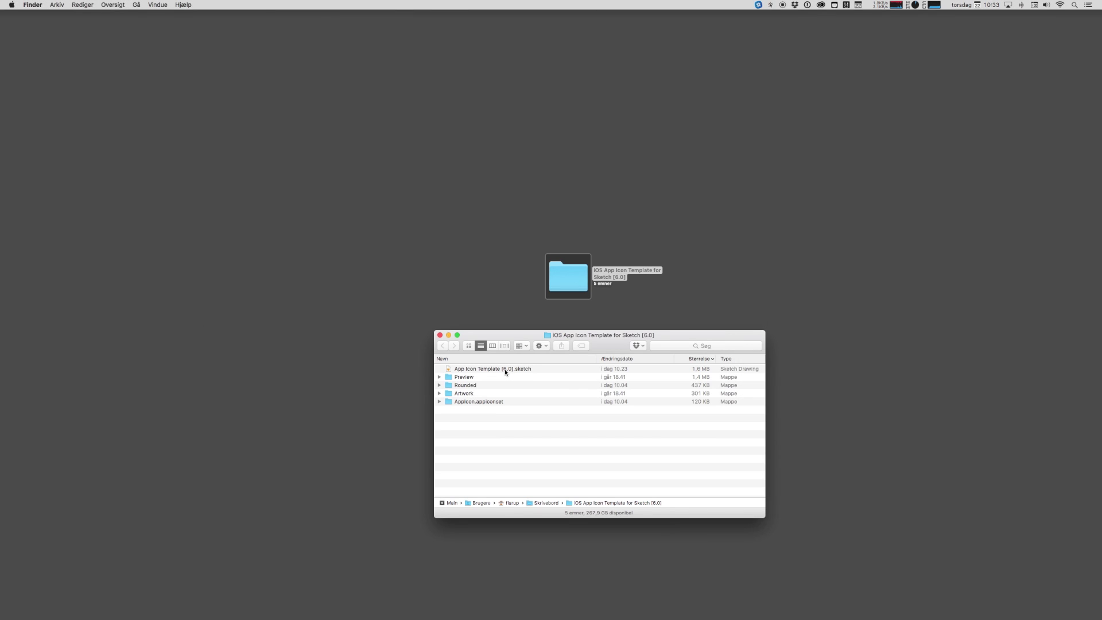
pyautogui.doubleClick(505, 370)
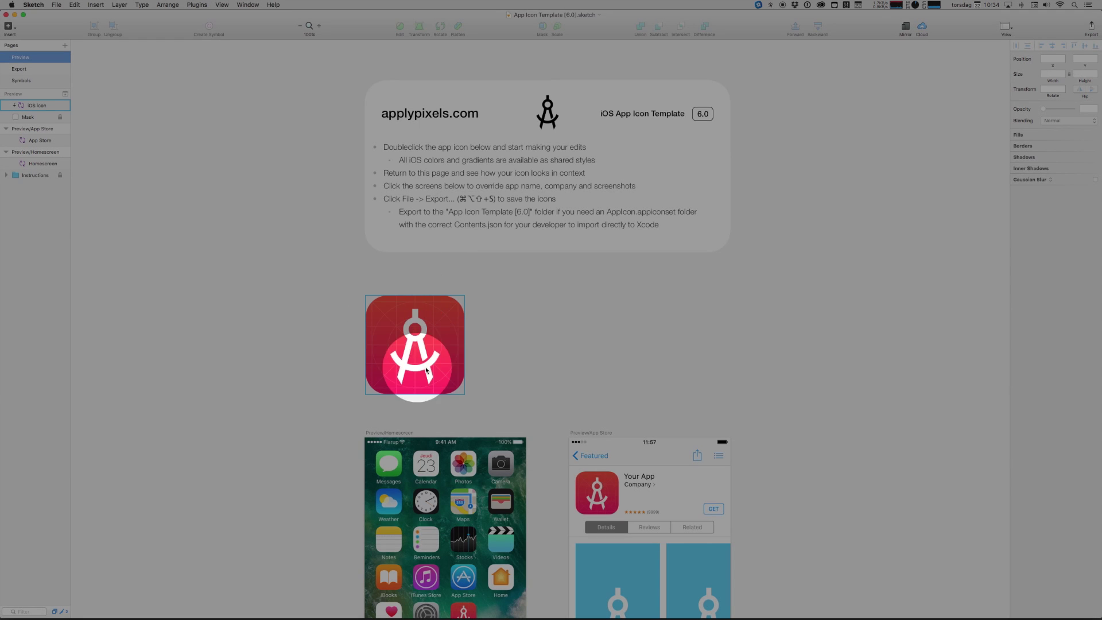
pyautogui.click(389, 308)
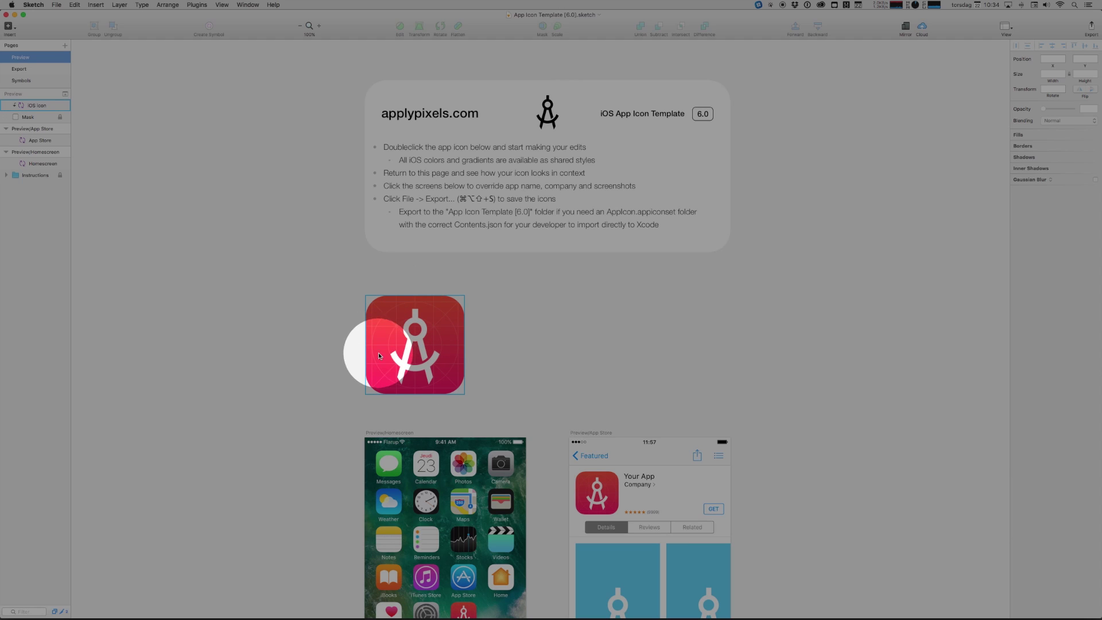
pyautogui.click(473, 361)
pyautogui.scroll(-5, 551, 349)
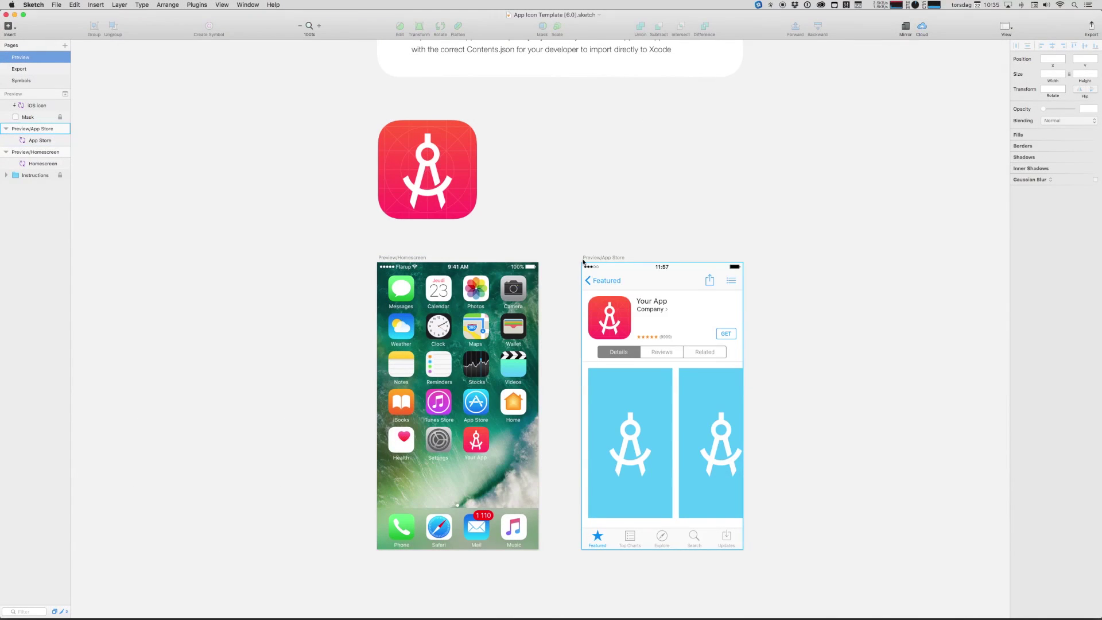
# - Open the iOS icon symbol master and try its Guides layers: grid, corner mask, inner shape
pyautogui.doubleClick(459, 169)
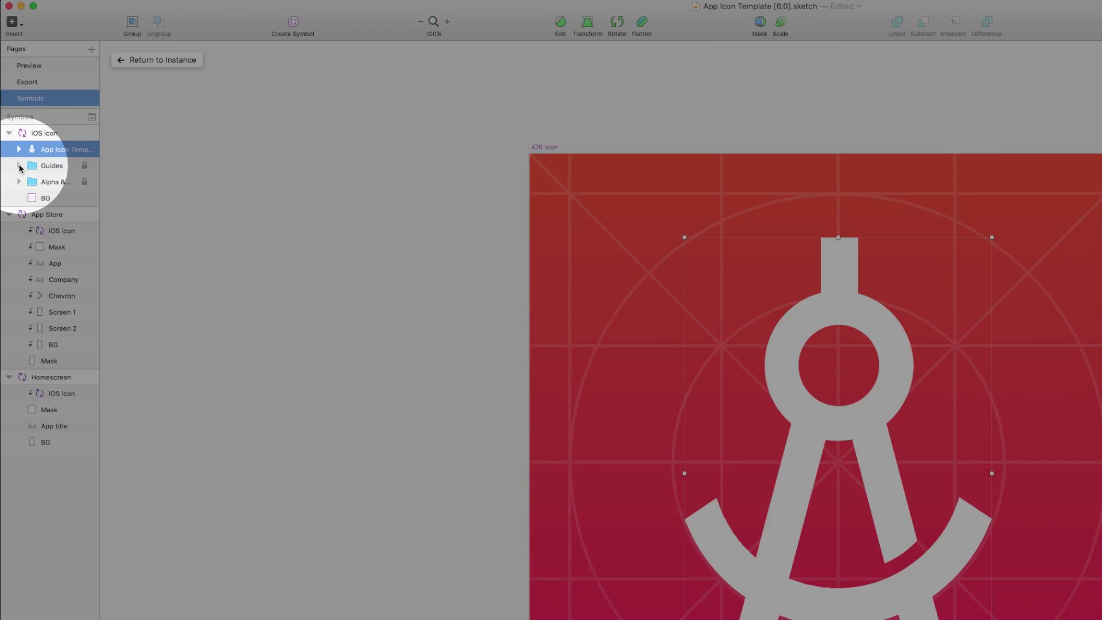
pyautogui.click(13, 129)
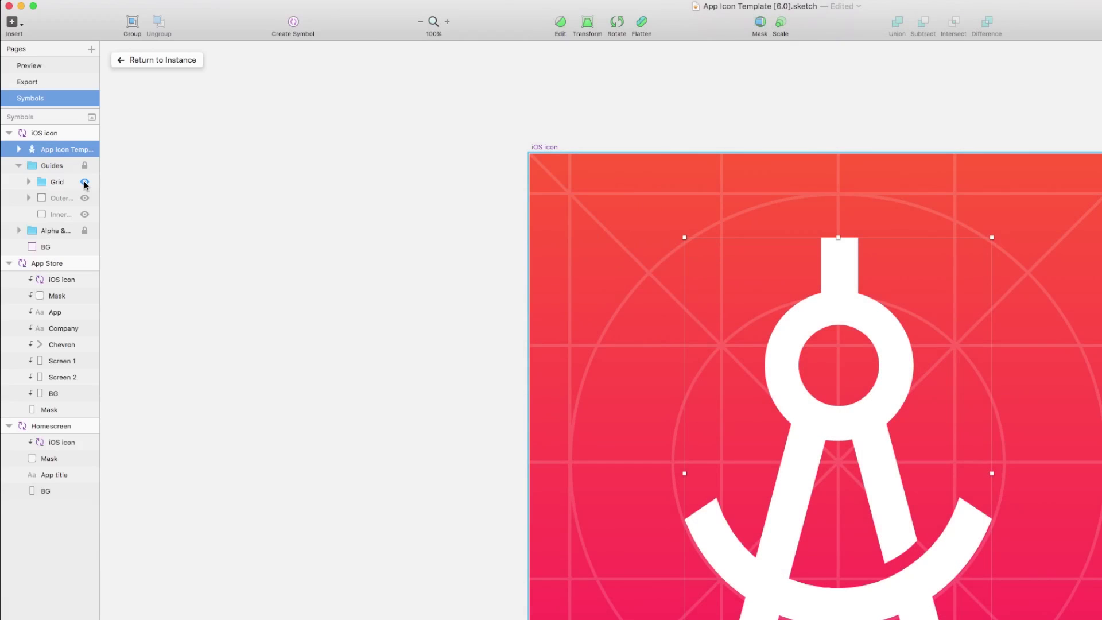
pyautogui.click(84, 182)
pyautogui.click(85, 184)
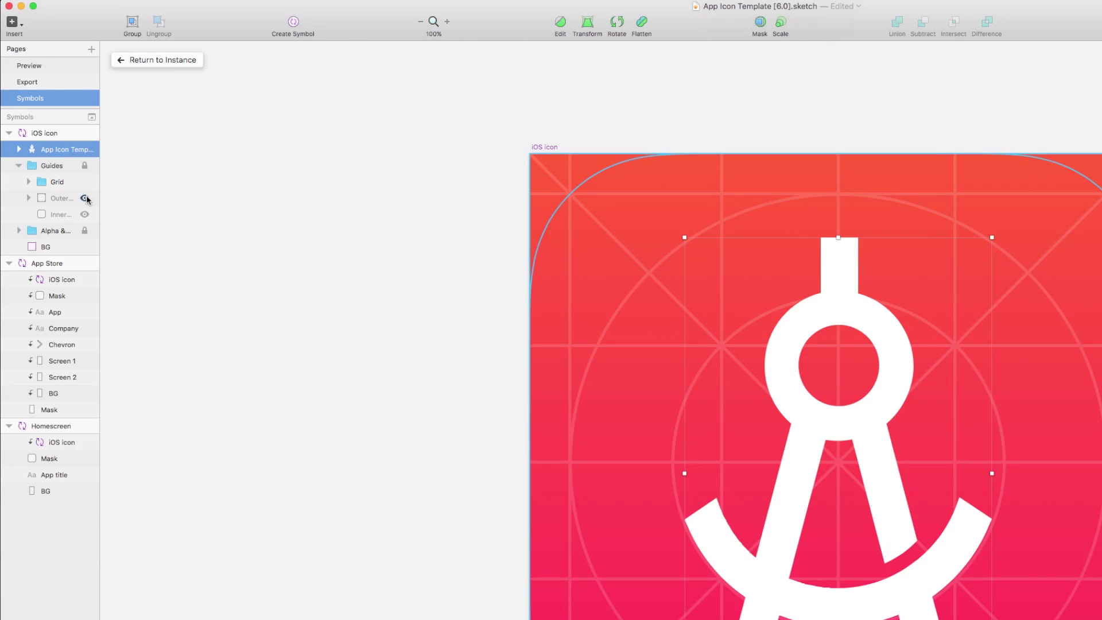
pyautogui.click(85, 198)
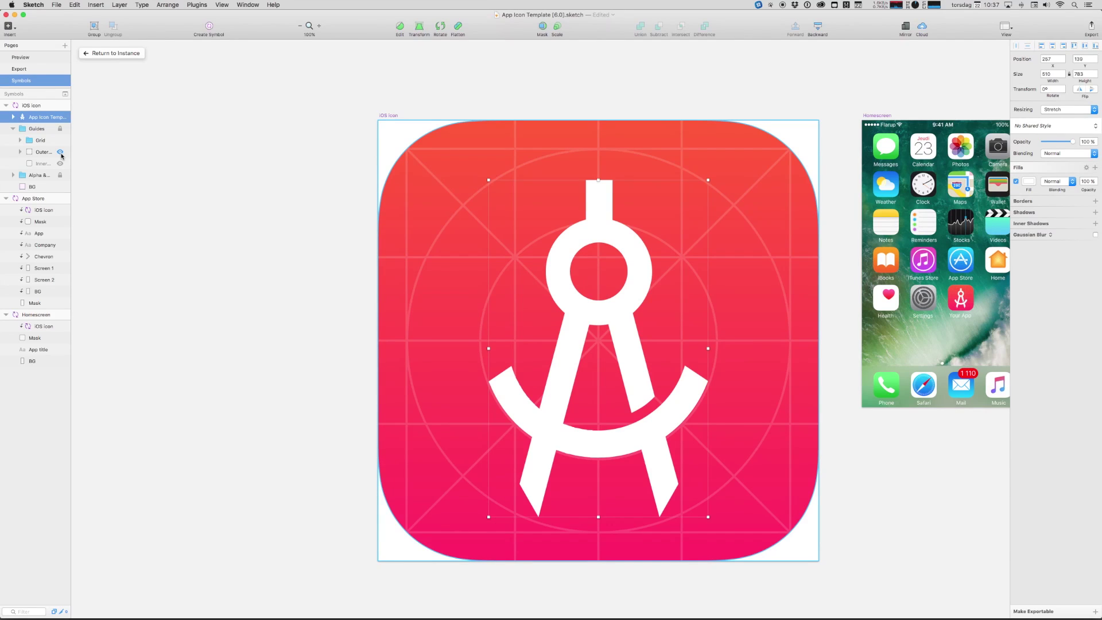
pyautogui.click(60, 153)
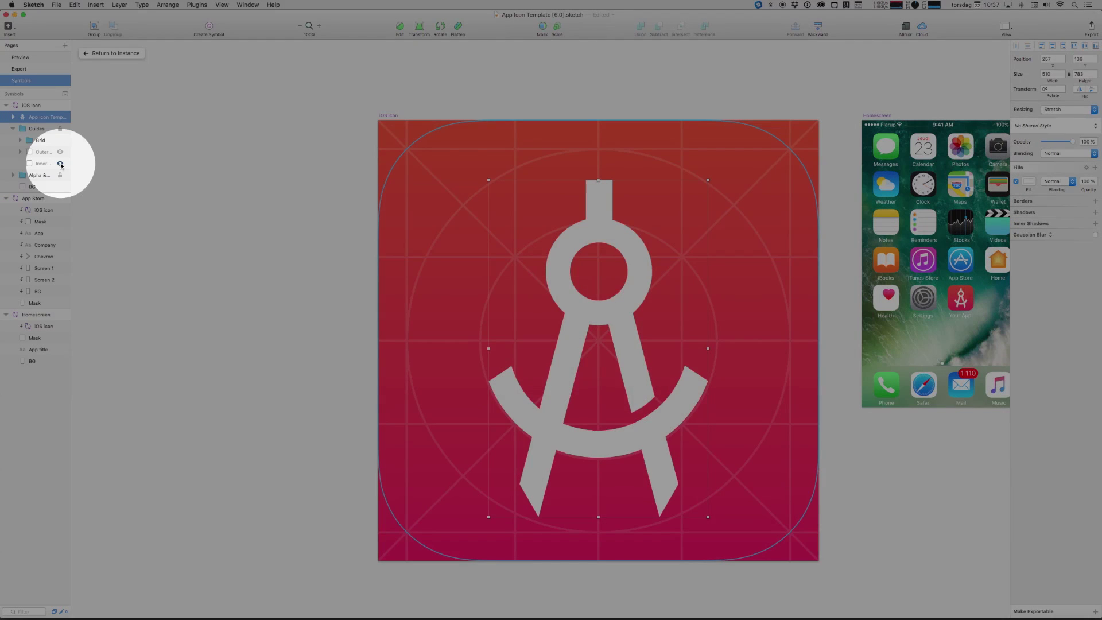
pyautogui.click(61, 164)
pyautogui.click(60, 165)
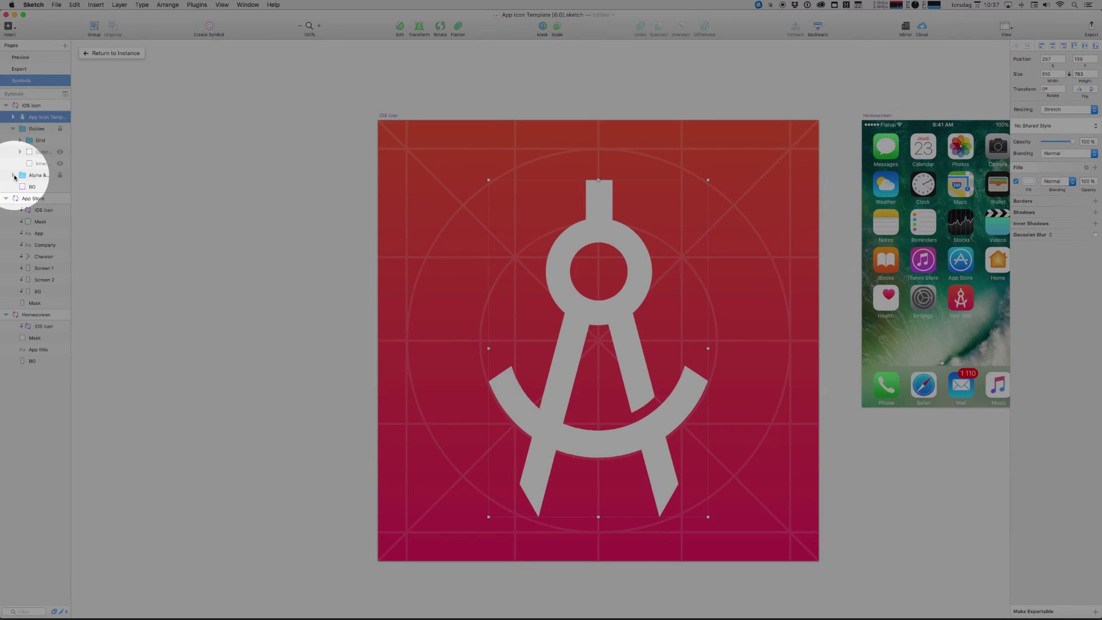
# - Show the green beta badge from the Alpha & Beta group and select the BG layer
pyautogui.click(13, 175)
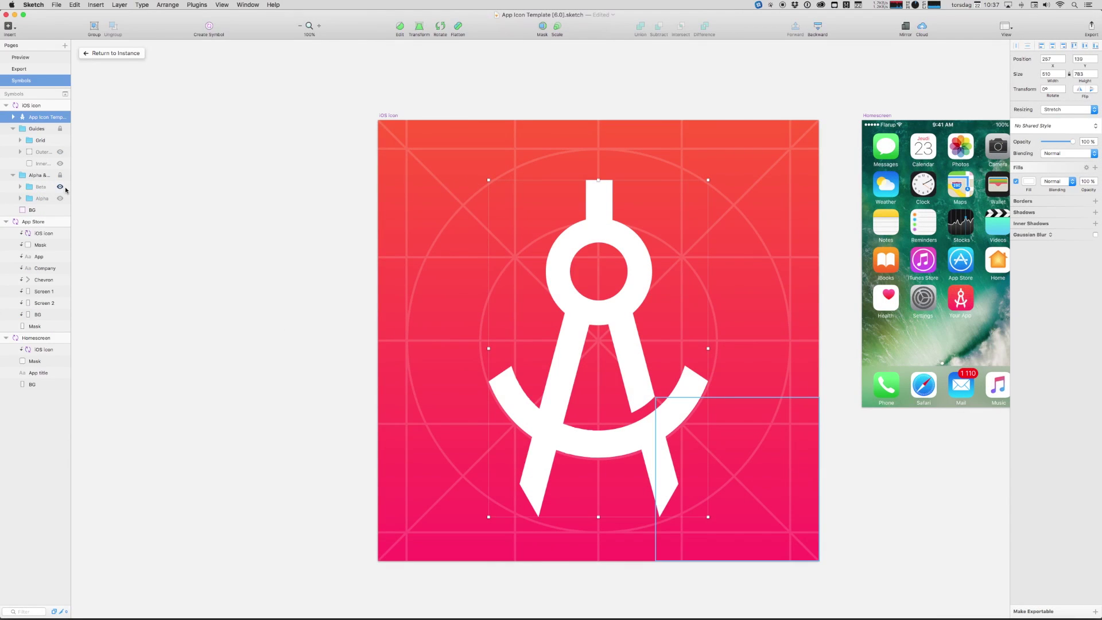
pyautogui.click(61, 187)
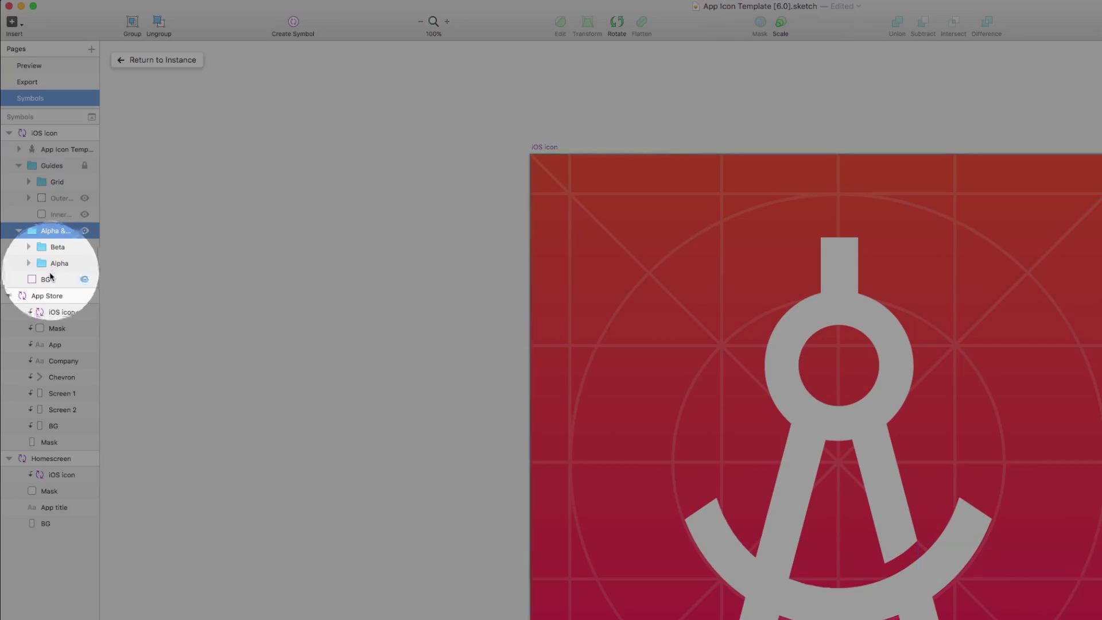
pyautogui.click(32, 211)
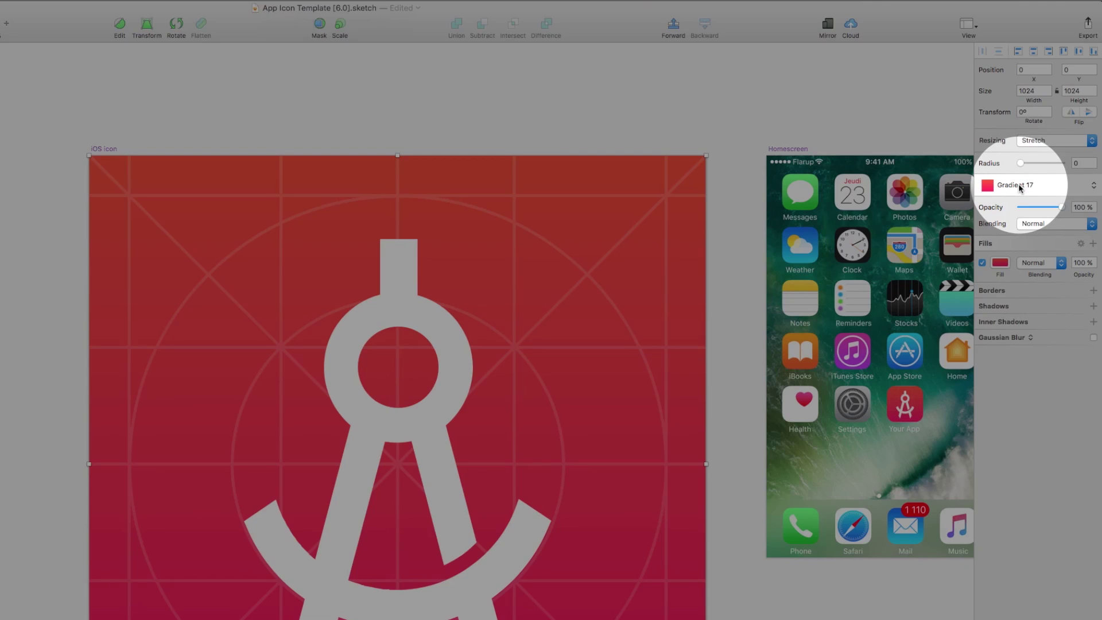
pyautogui.click(1019, 185)
pyautogui.scroll(8, 1020, 182)
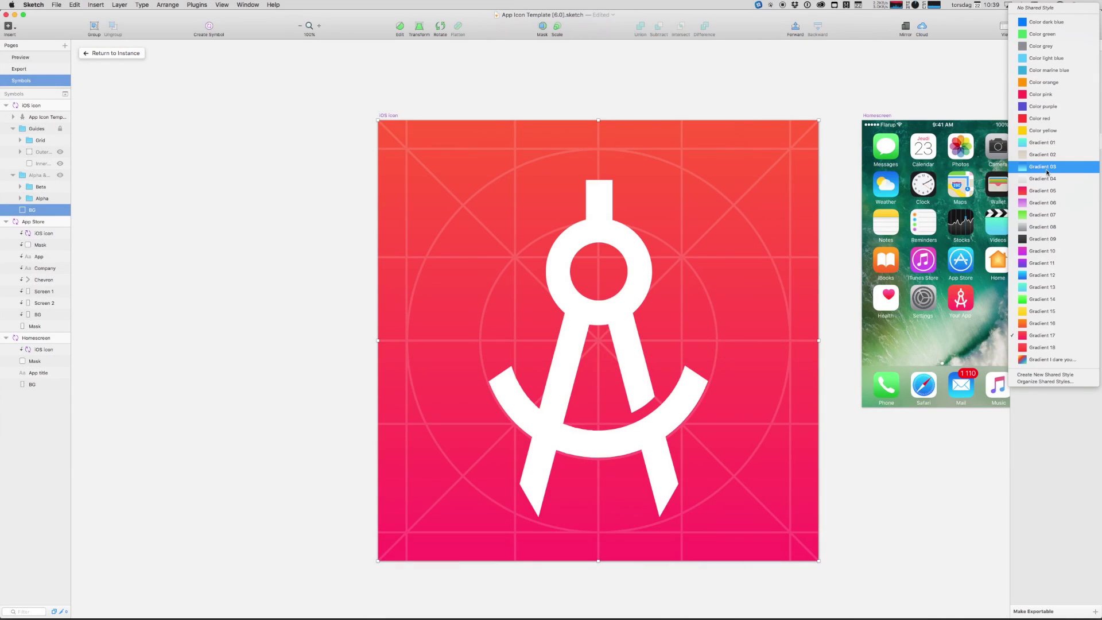
pyautogui.click(1045, 170)
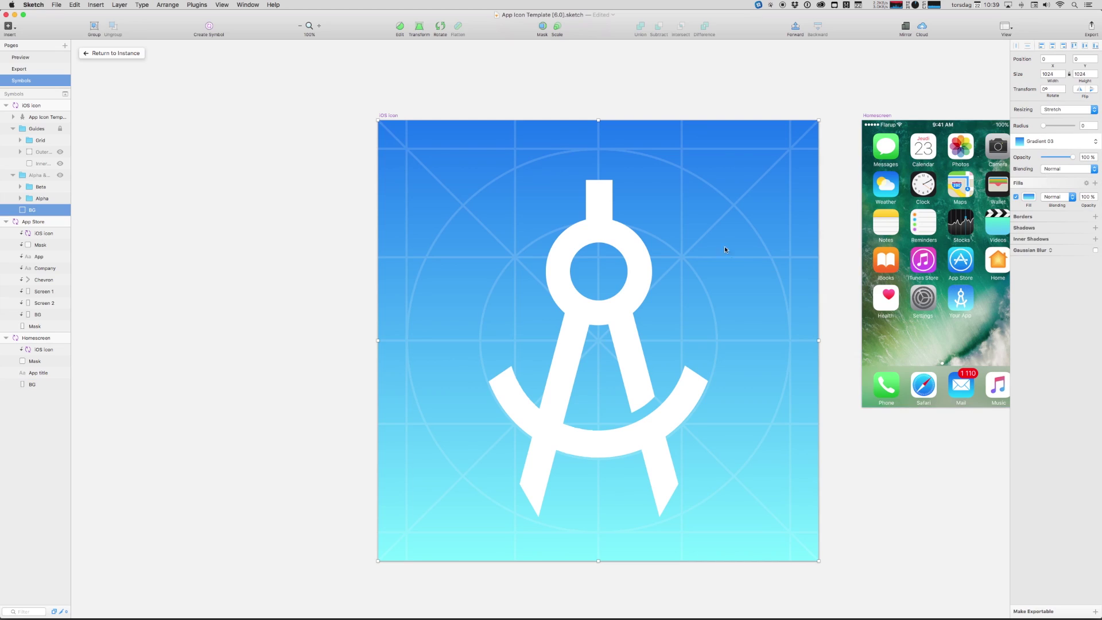
pyautogui.click(1038, 143)
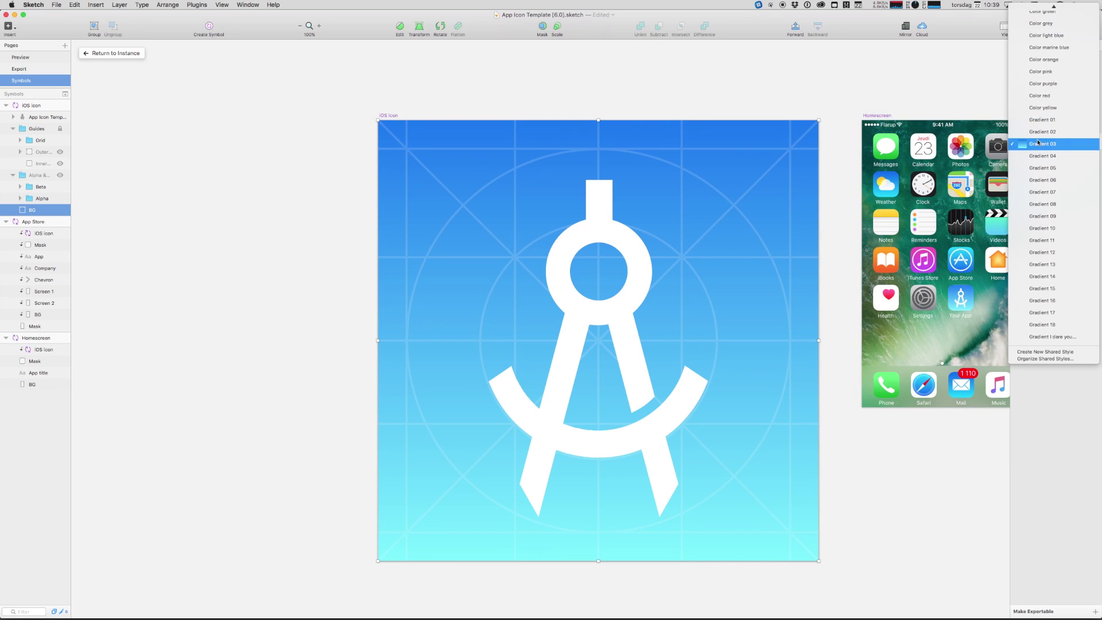
pyautogui.click(1039, 95)
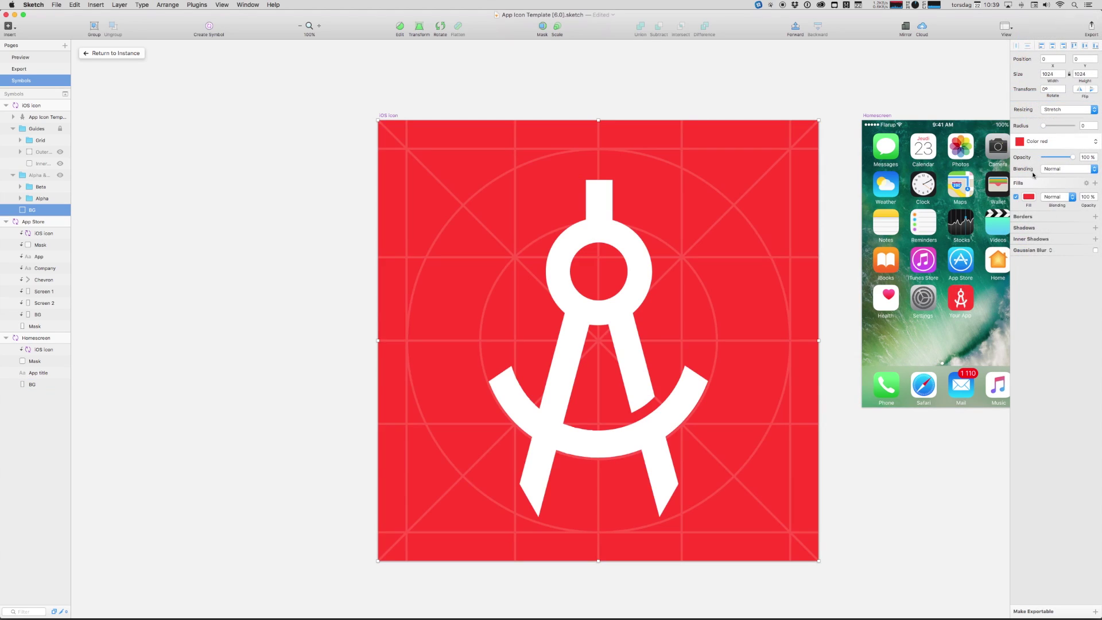
pyautogui.click(1032, 143)
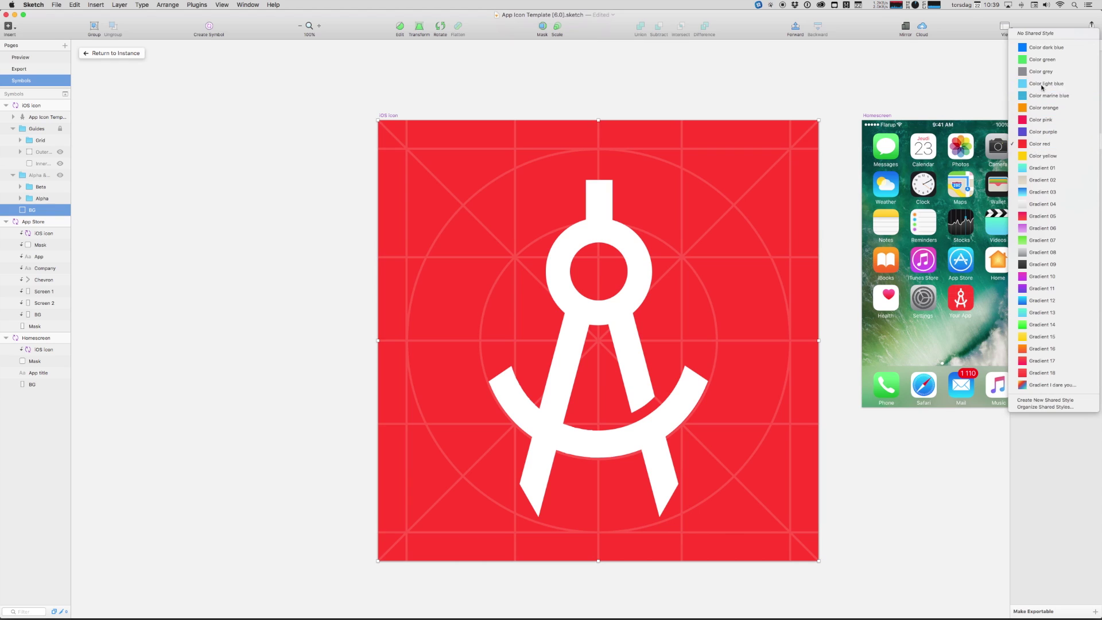
pyautogui.click(1041, 82)
pyautogui.click(1037, 143)
pyautogui.click(1050, 420)
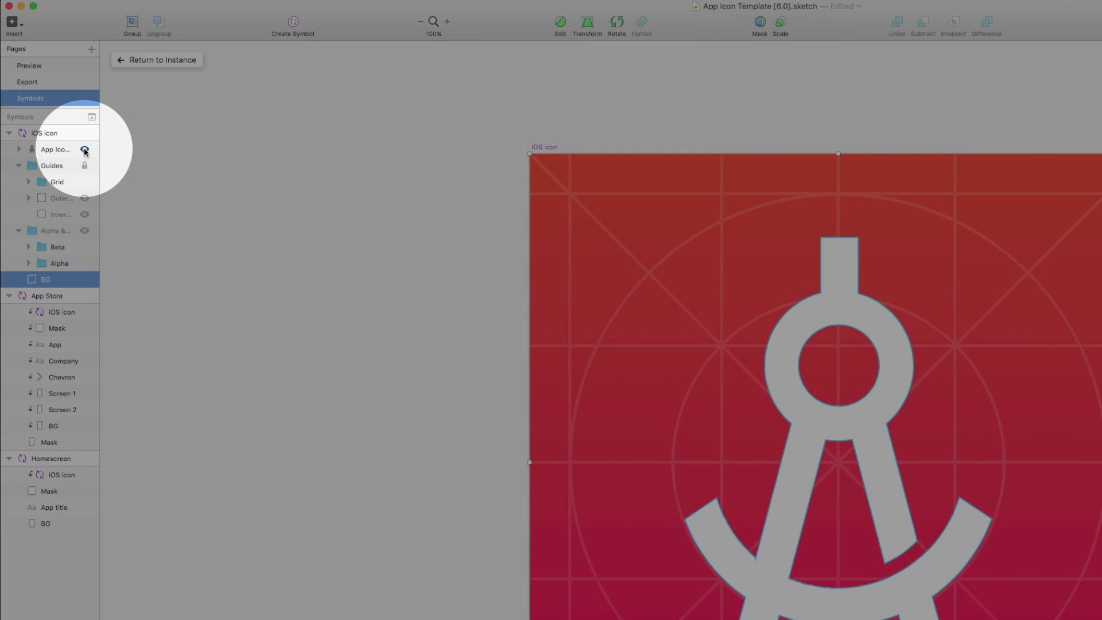
# - Hide the compass artwork and draw a large white star centred on the icon
pyautogui.click(85, 148)
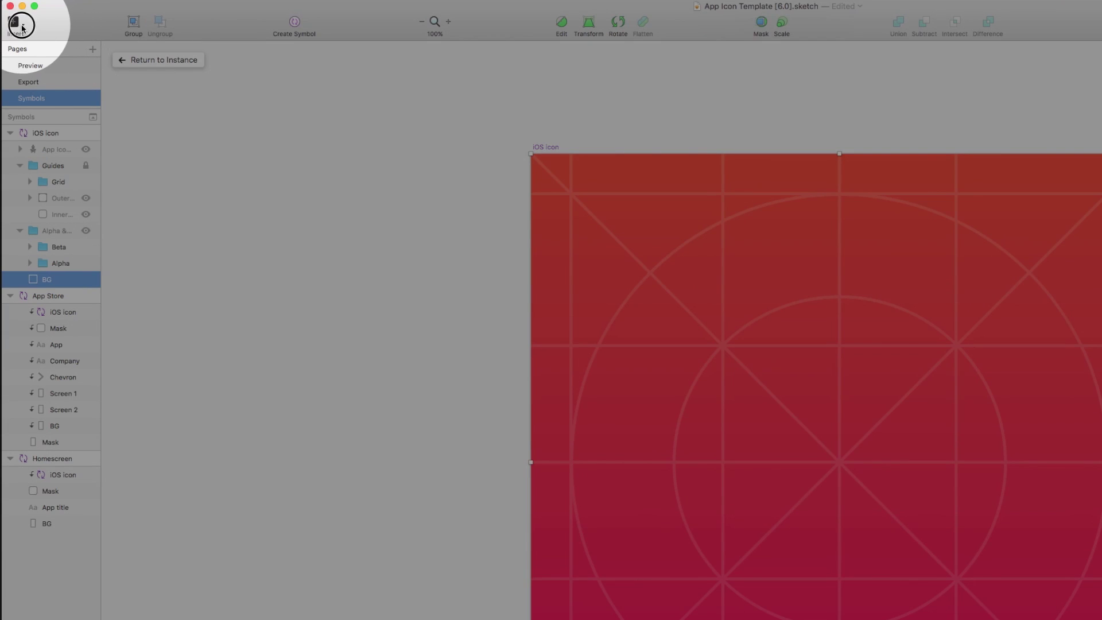
pyautogui.click(22, 27)
pyautogui.moveTo(53, 74)
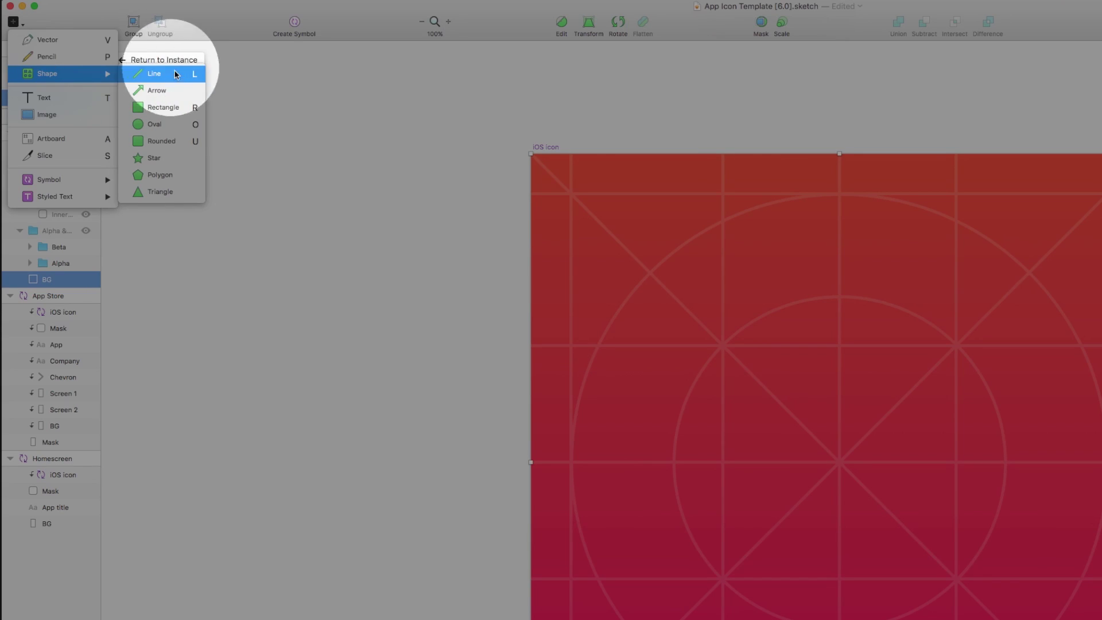
pyautogui.click(155, 158)
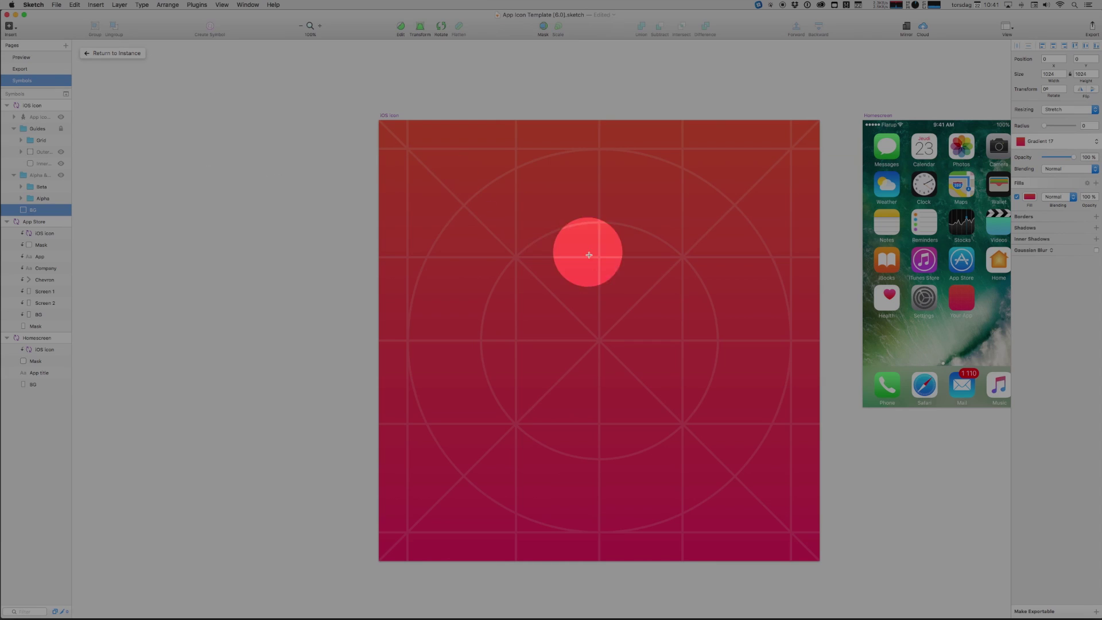
pyautogui.moveTo(626, 264); pyautogui.dragTo(1054, 618)
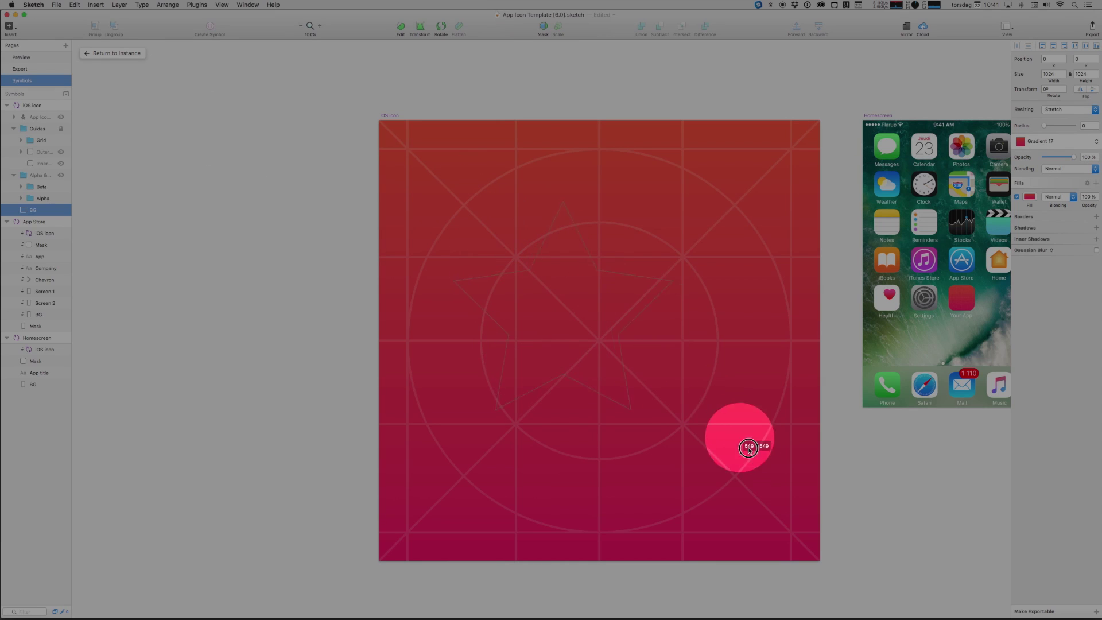
pyautogui.moveTo(748, 448); pyautogui.dragTo(792, 529)
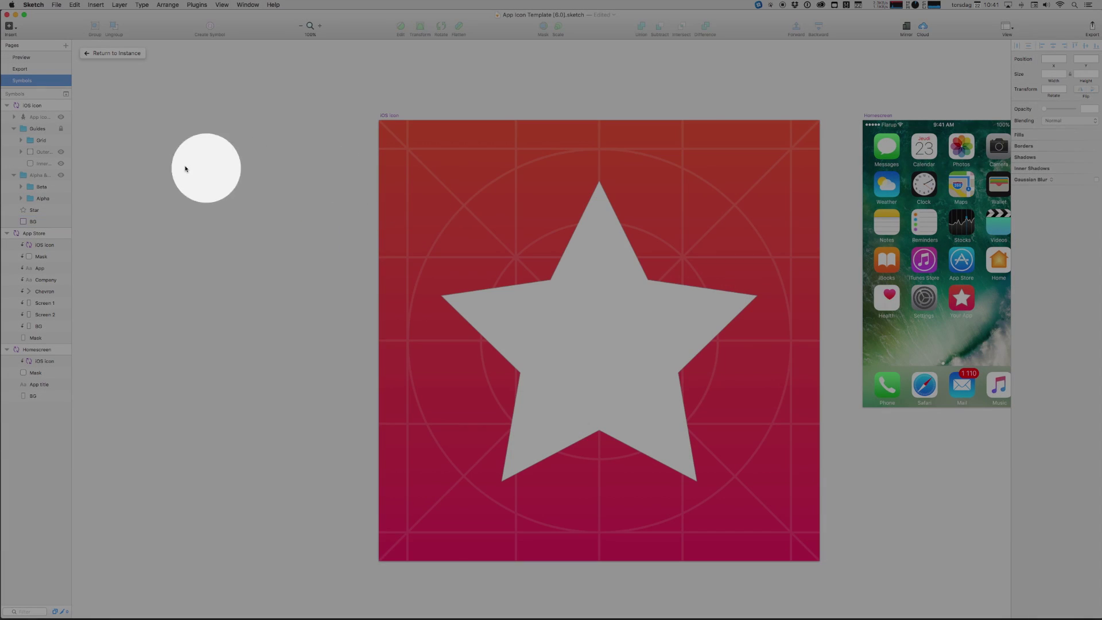
# - Hide the grid guides and select the icon's background layer
pyautogui.click(60, 140)
pyautogui.click(790, 206)
pyautogui.click(789, 204)
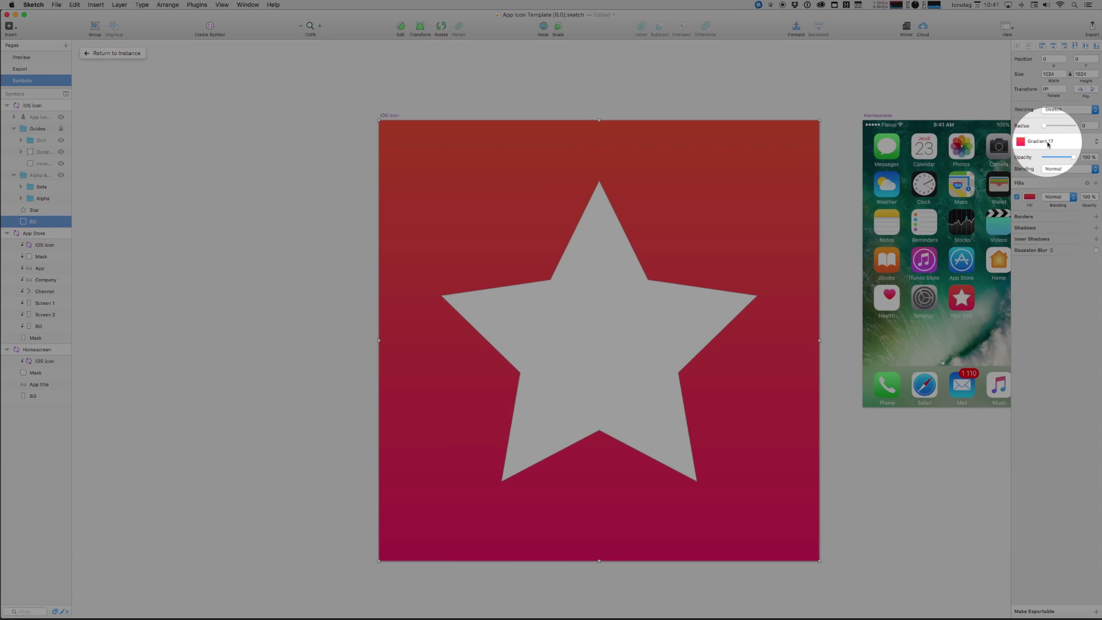
# - Apply the orange Gradient 16 shared style to the background fill, then deselect the star
pyautogui.click(1046, 144)
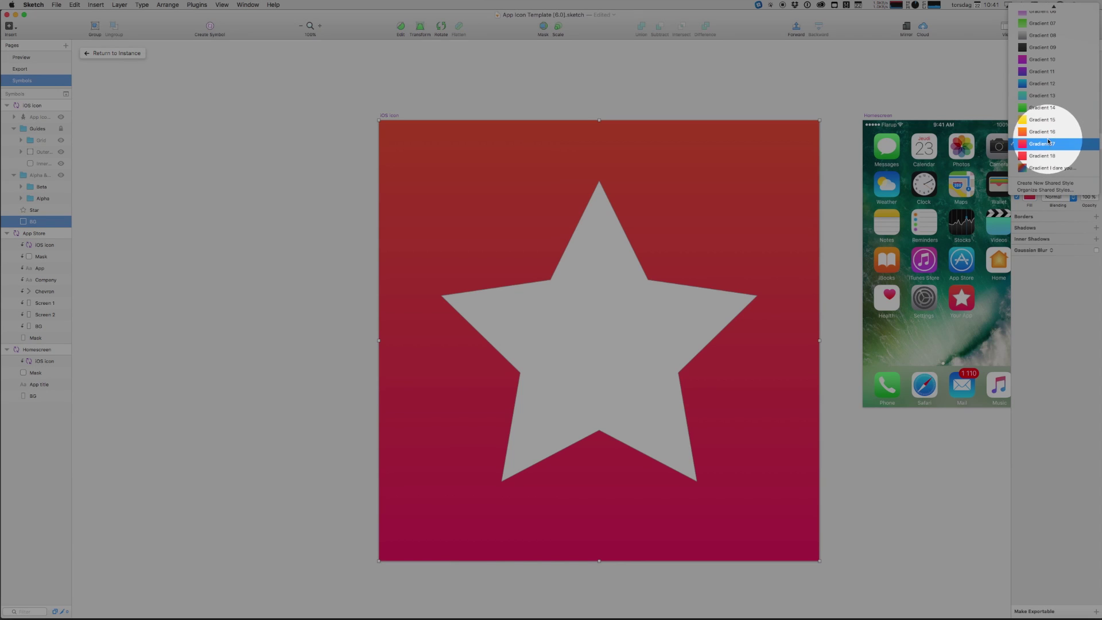
pyautogui.click(1043, 132)
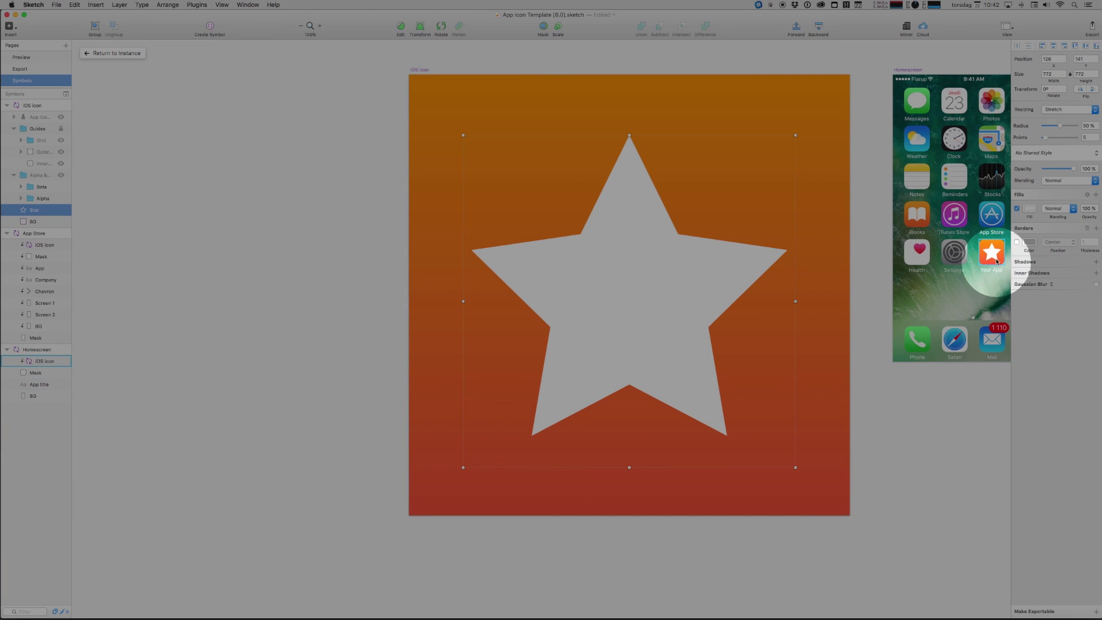
pyautogui.press('Escape')
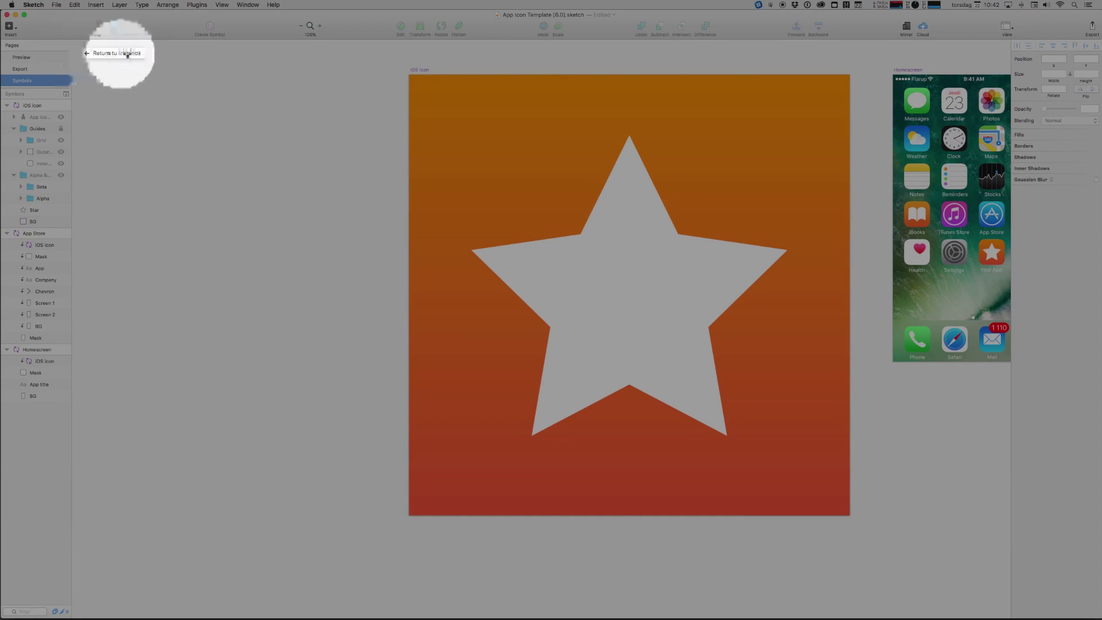
pyautogui.click(125, 55)
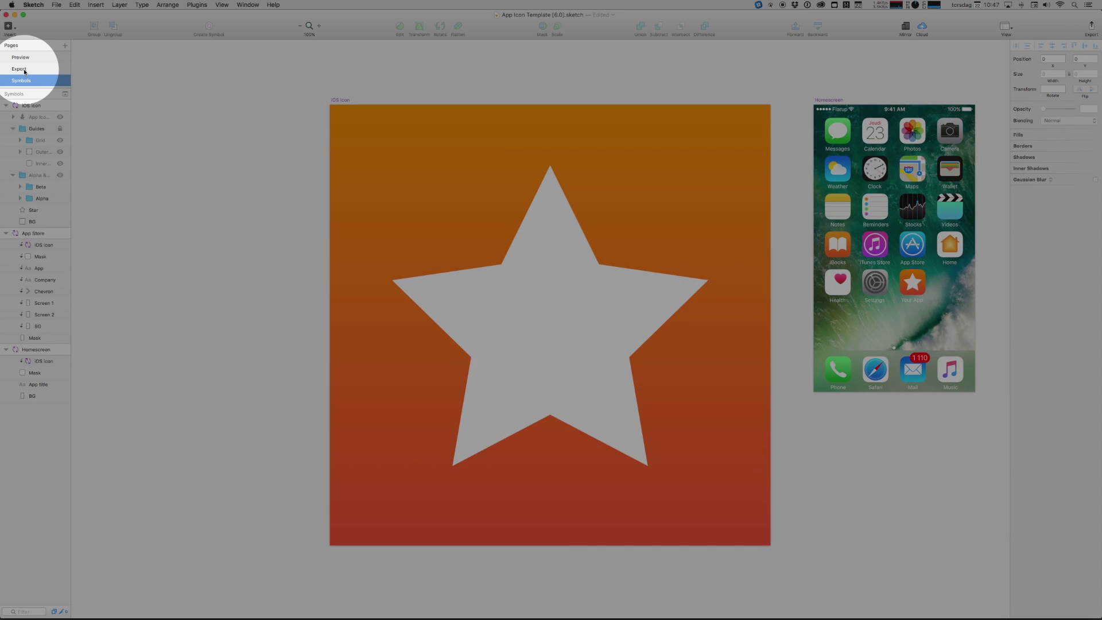
# - Go to the Export page and bring up Export Slices with all icon slices listed
pyautogui.click(20, 69)
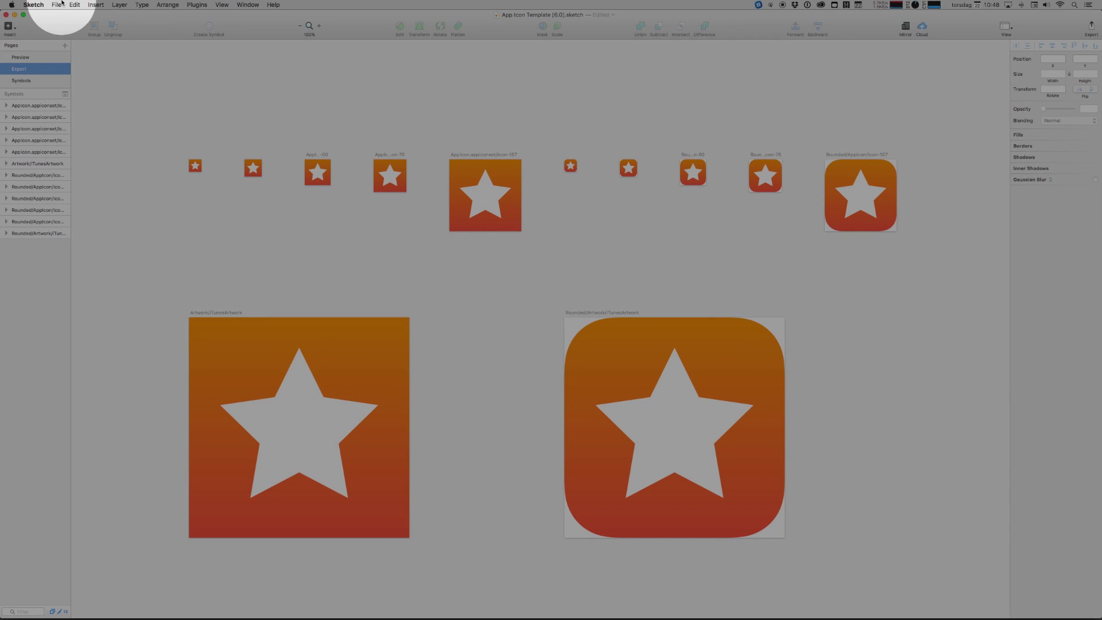
pyautogui.click(56, 5)
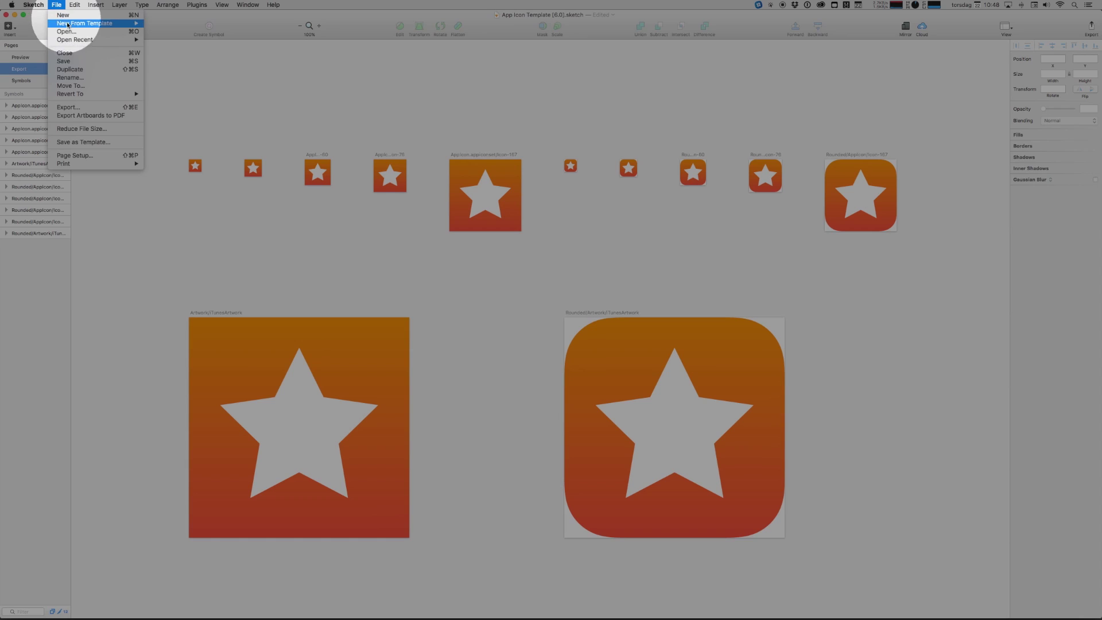
pyautogui.click(72, 107)
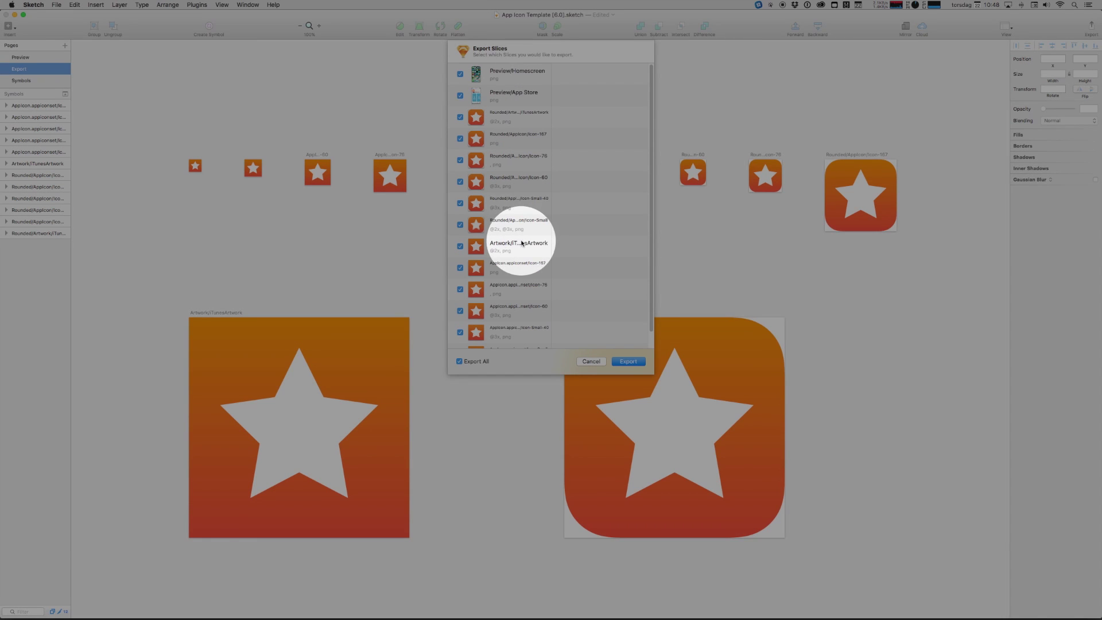
pyautogui.scroll(-1, 511, 218)
# - Export all slices into the iOS App Icon Template for Sketch [6.0] folder, overwriting old files
pyautogui.click(627, 362)
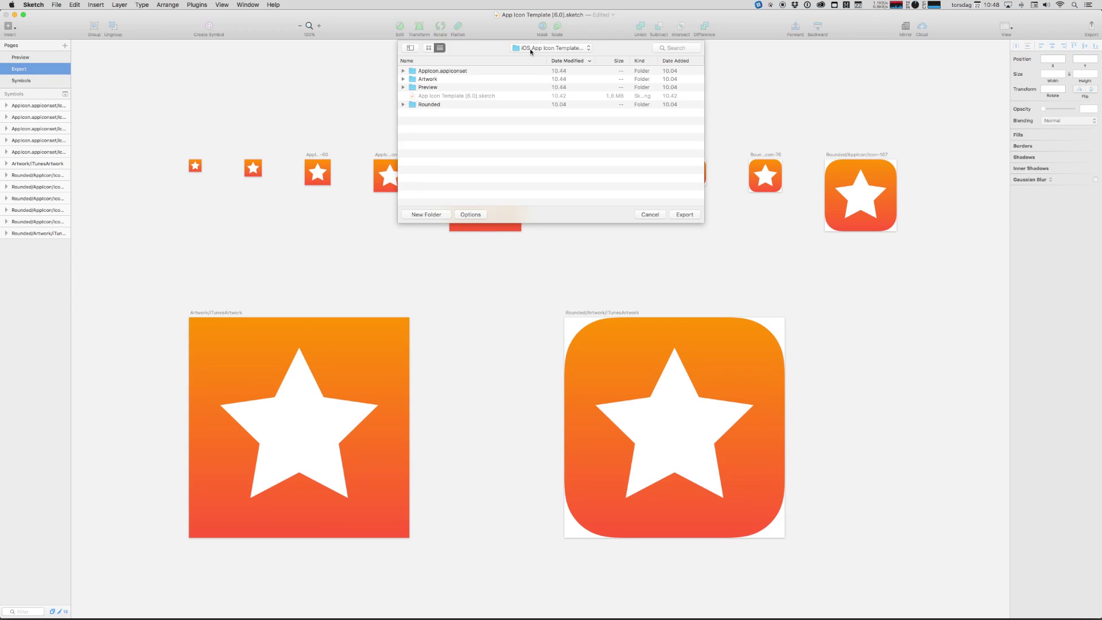
pyautogui.click(529, 48)
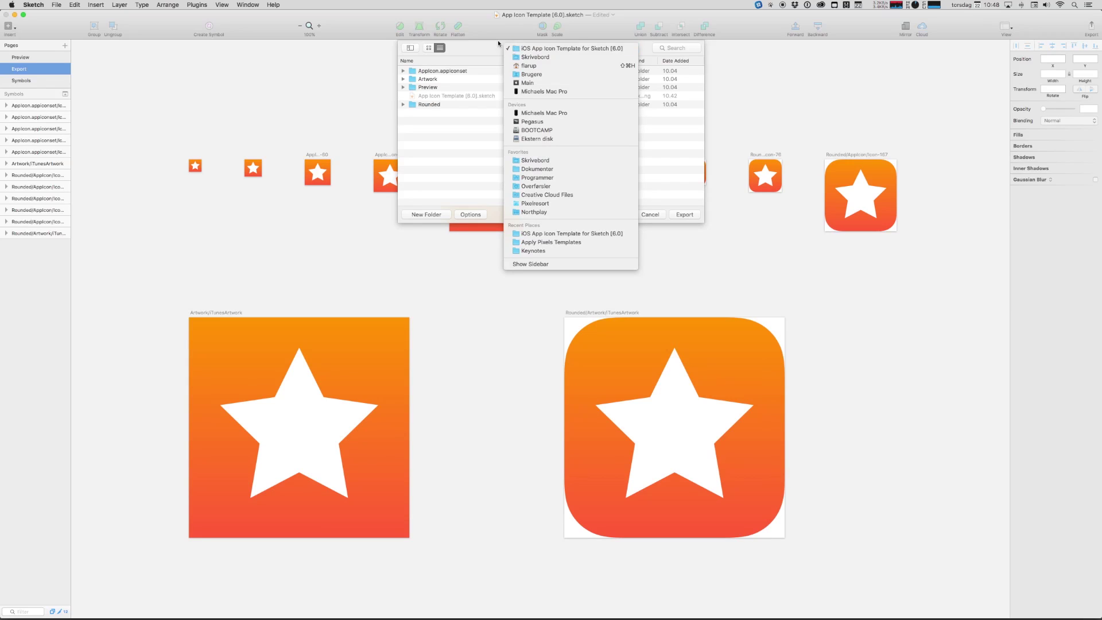
pyautogui.click(684, 216)
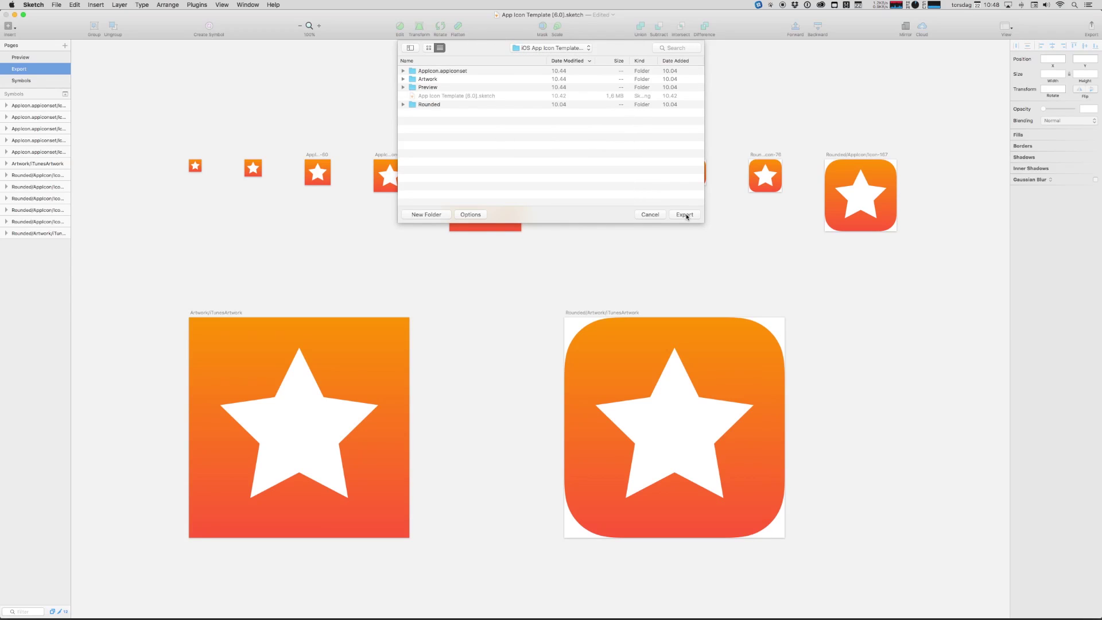
pyautogui.click(685, 215)
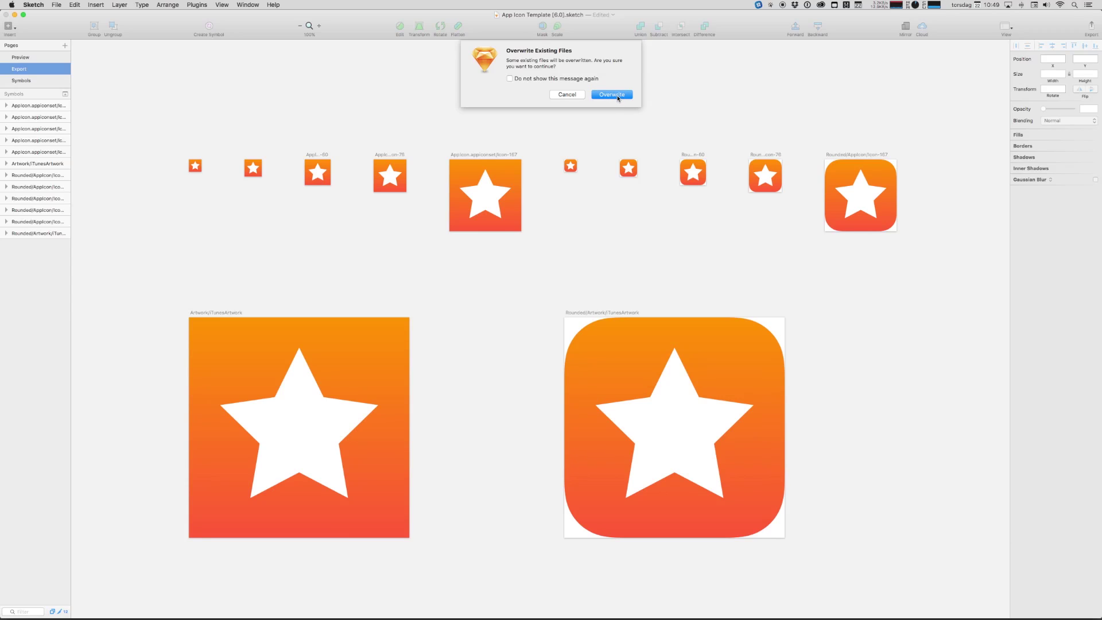
pyautogui.click(612, 95)
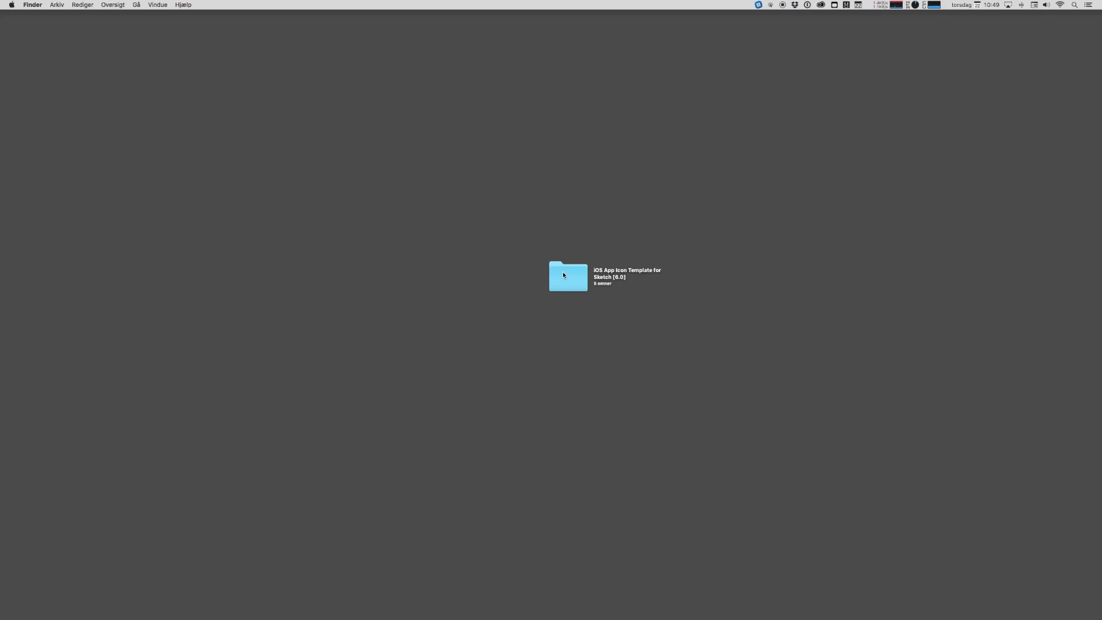
# - Open the template folder and Quick Look the Preview folder's Homescreen.png and App Store.png
pyautogui.doubleClick(563, 275)
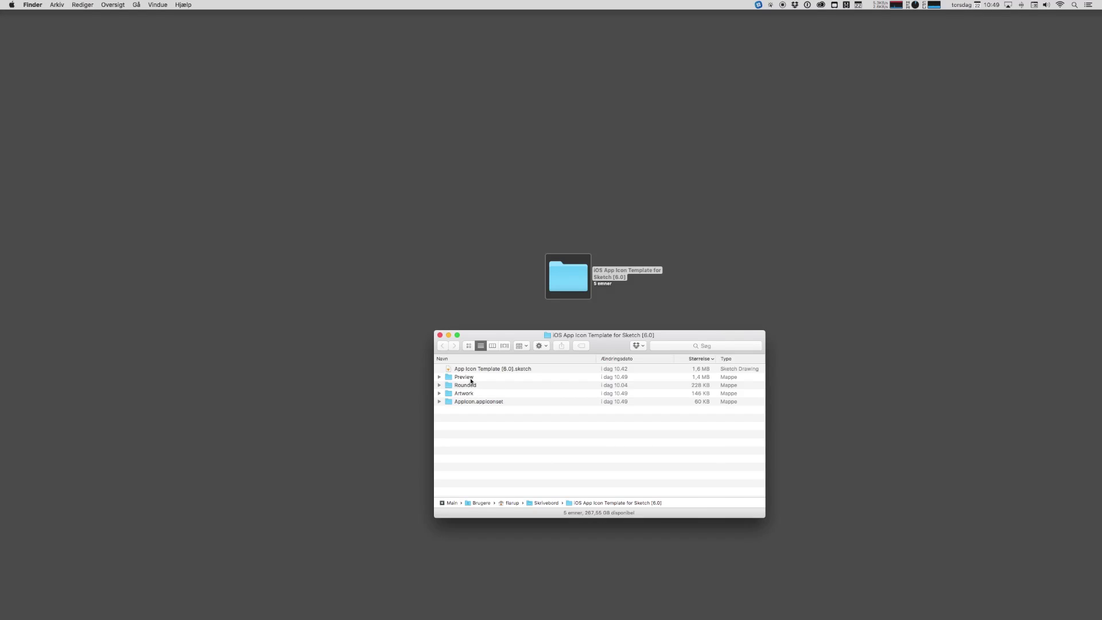
pyautogui.click(471, 377)
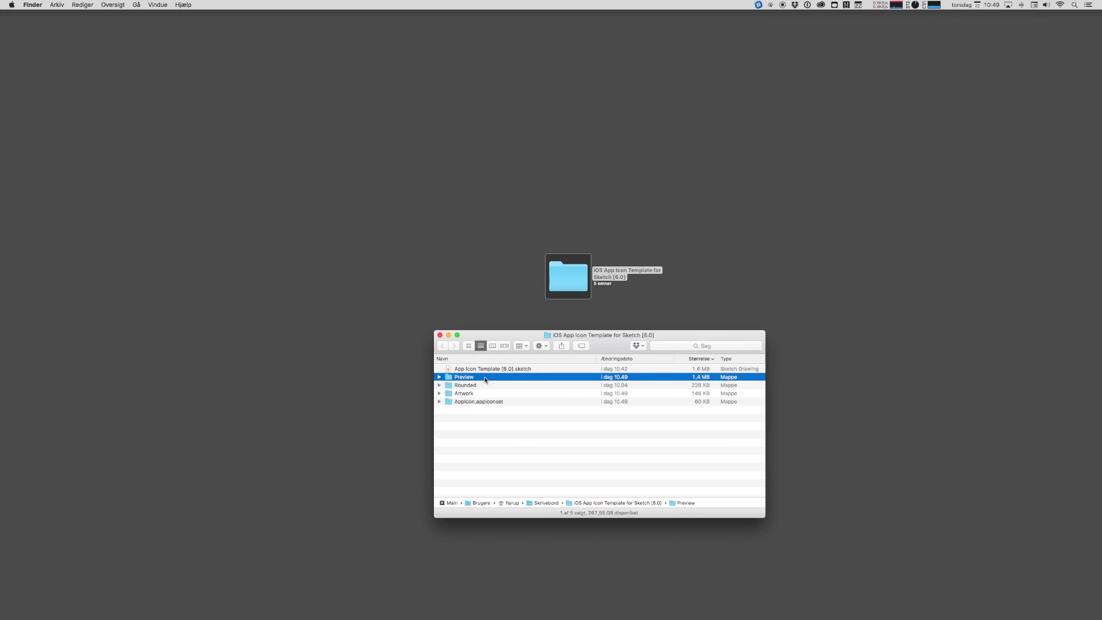
pyautogui.press('Right')
pyautogui.press('Down')
pyautogui.press('space')
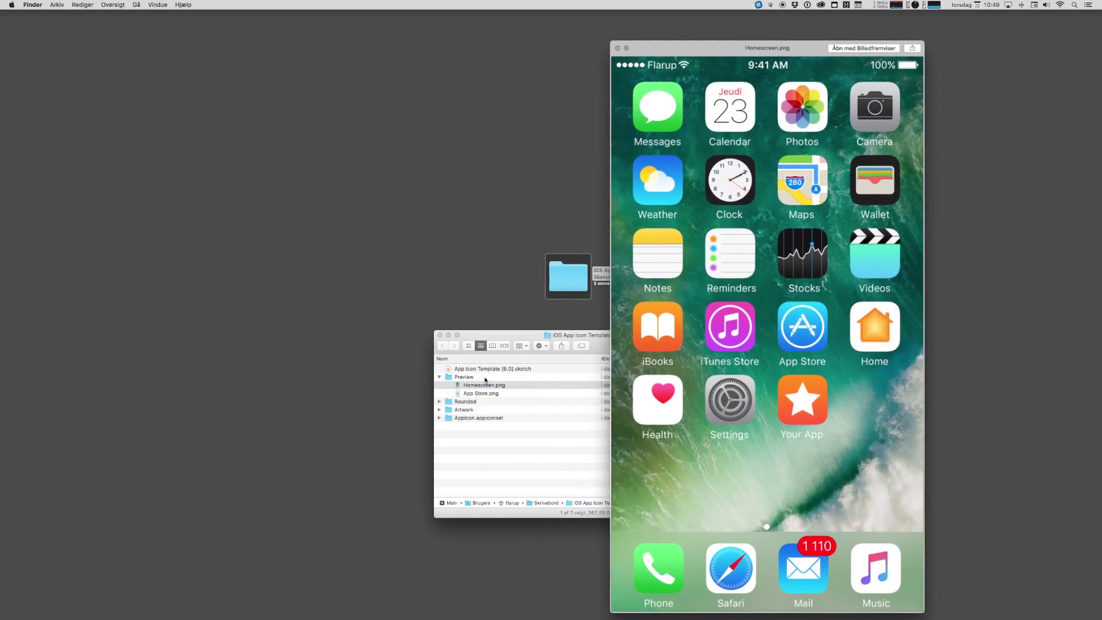
pyautogui.press('Down')
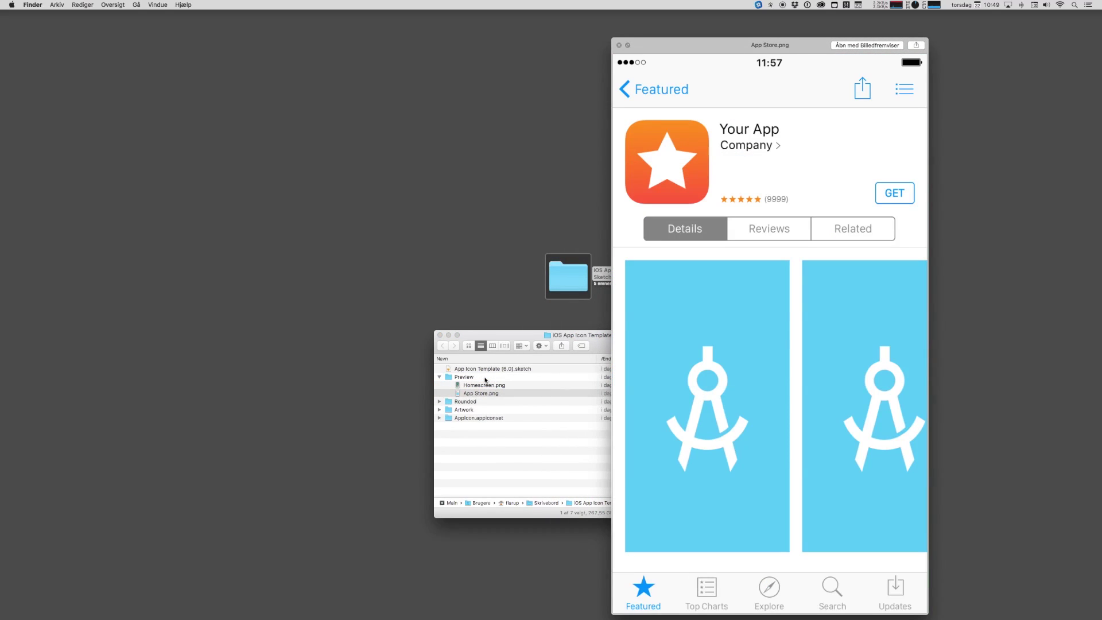
# - Browse the Rounded folder's AppIcon PNGs: Icon-60@3x, Icon-Small@3x and Icon-76
pyautogui.press('Down')
pyautogui.press('Right')
pyautogui.press('Down')
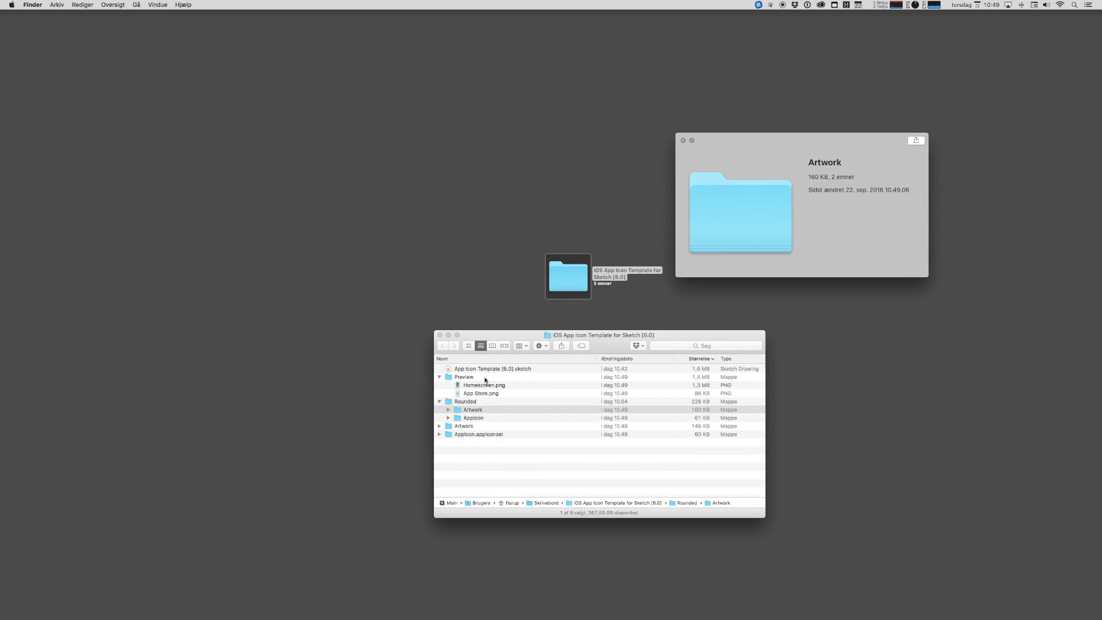
pyautogui.press('Down')
pyautogui.press('Right')
pyautogui.press('Down')
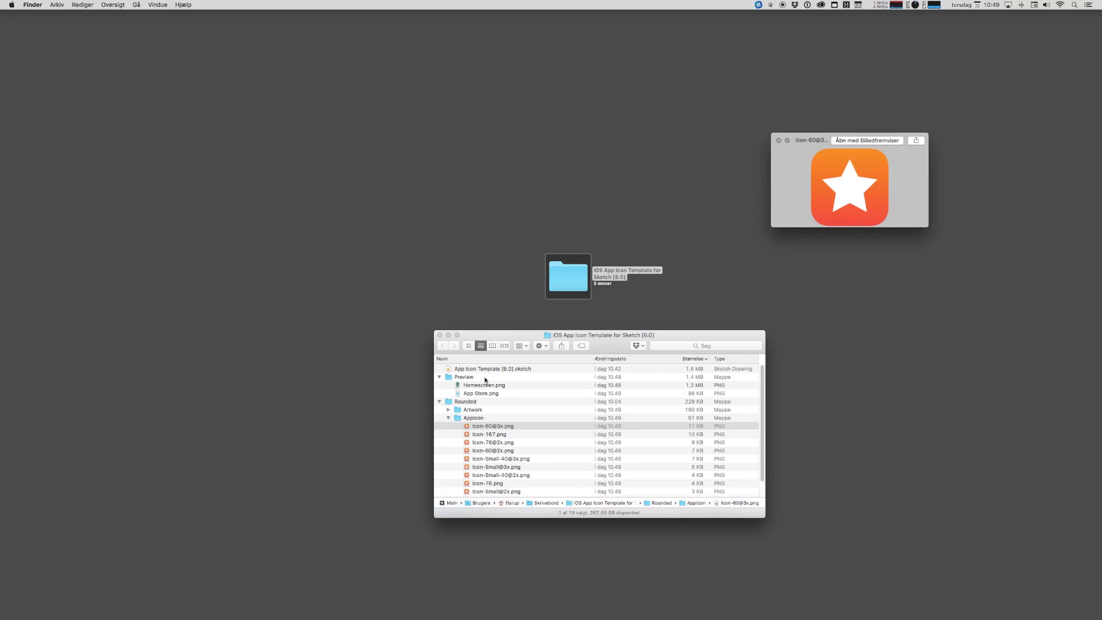
pyautogui.press('Down')
pyautogui.press('Down')
pyautogui.press('Down')
pyautogui.press('Down')
pyautogui.press('Down')
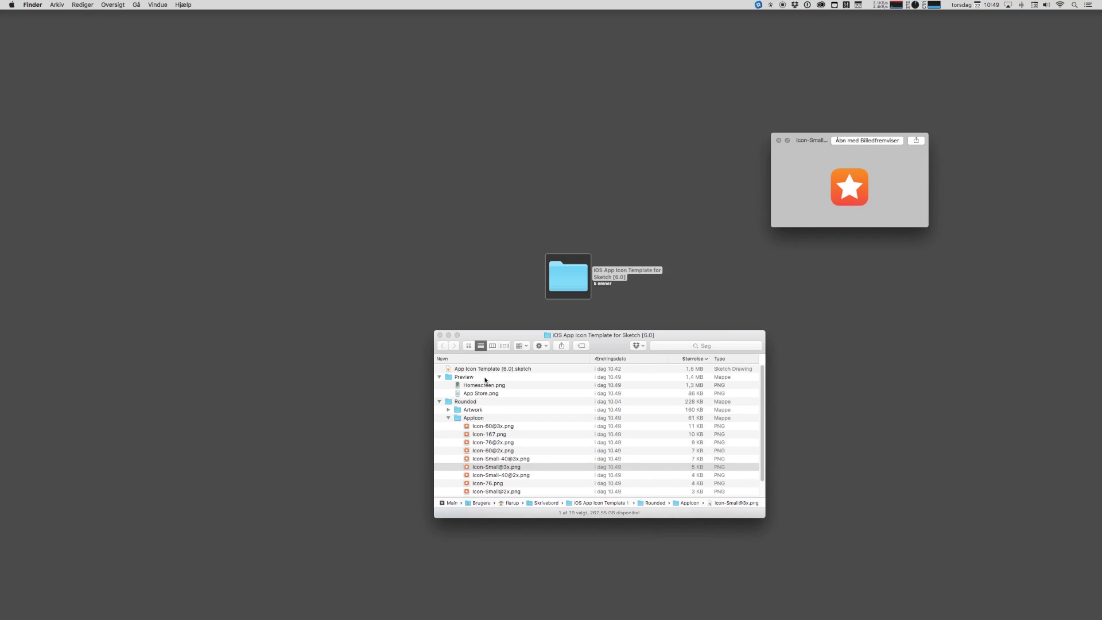
pyautogui.press('Down')
pyautogui.press('Down')
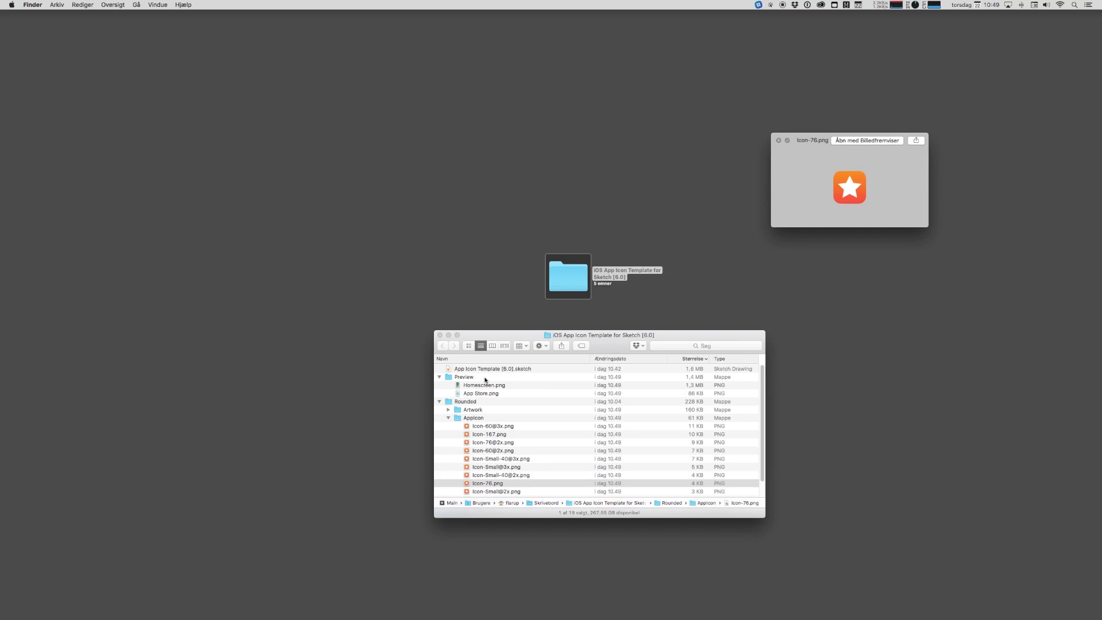
pyautogui.press('Up')
pyautogui.press('Up')
pyautogui.press('Up')
pyautogui.press('Up')
pyautogui.press('Up')
pyautogui.press('Up')
pyautogui.press('Up')
pyautogui.press('Up')
pyautogui.press('Left')
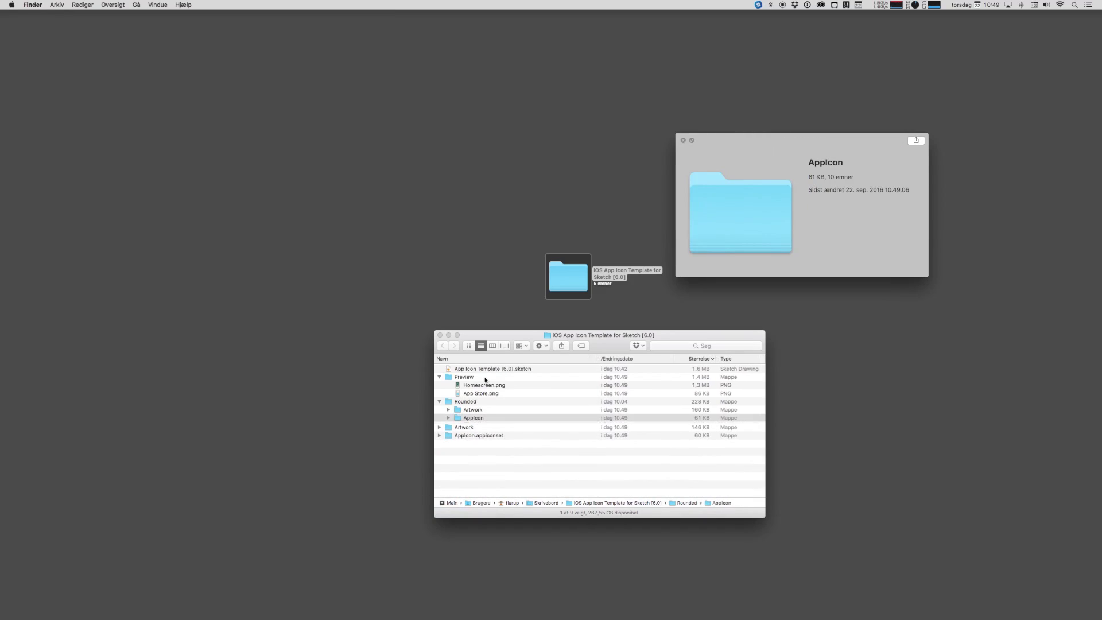
pyautogui.press('Up')
pyautogui.press('Left')
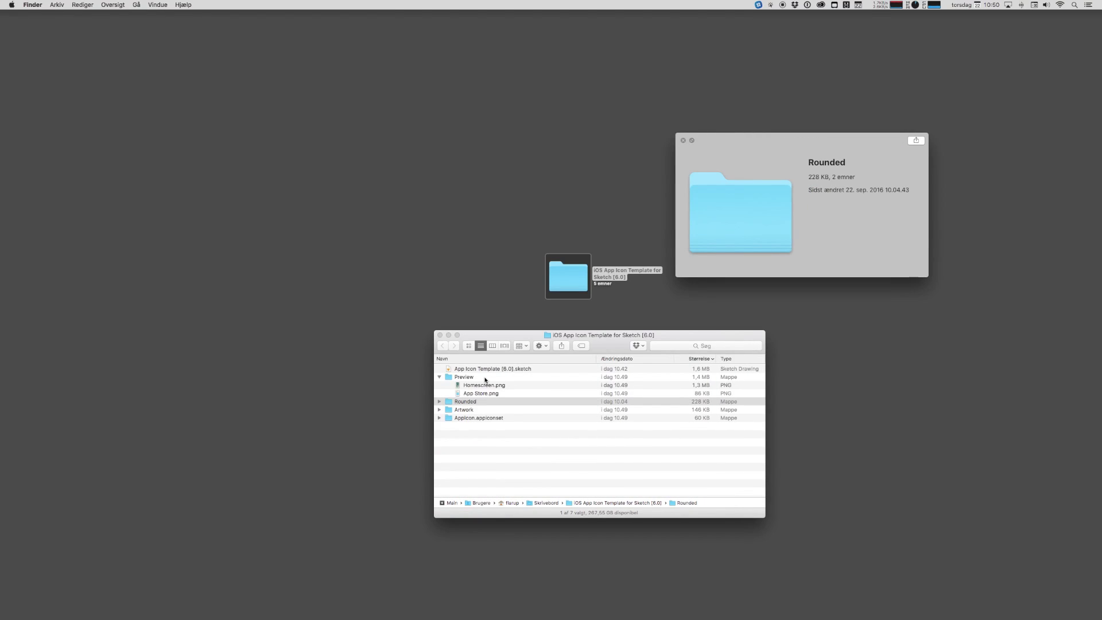
pyautogui.press('Down')
pyautogui.press('Right')
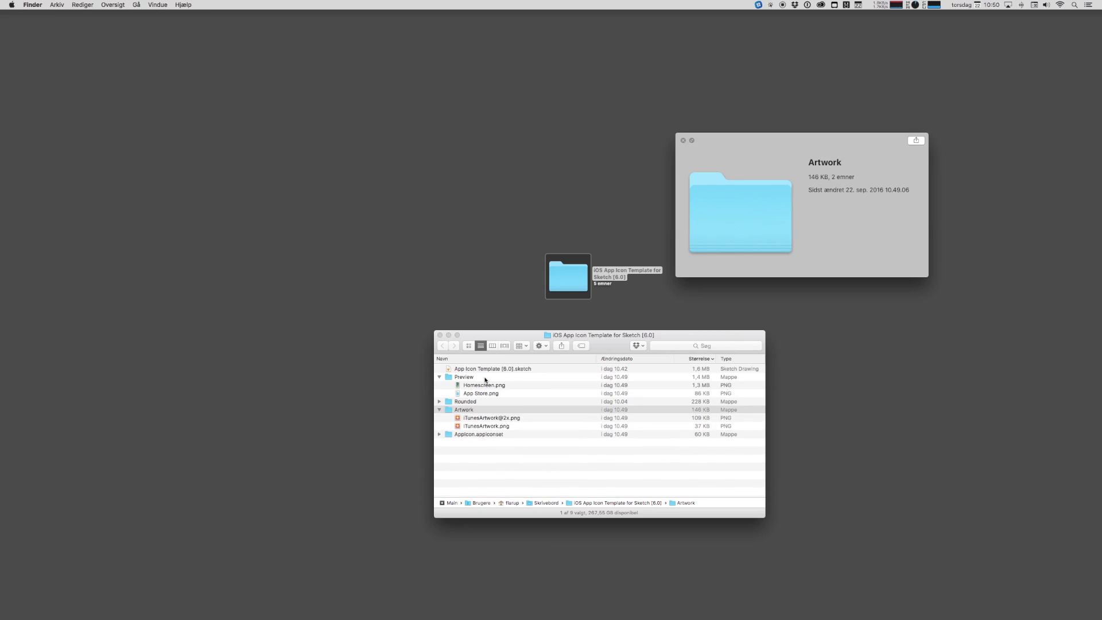
pyautogui.press('Down')
pyautogui.press('Down')
pyautogui.press('Down')
pyautogui.press('Right')
pyautogui.press('Down')
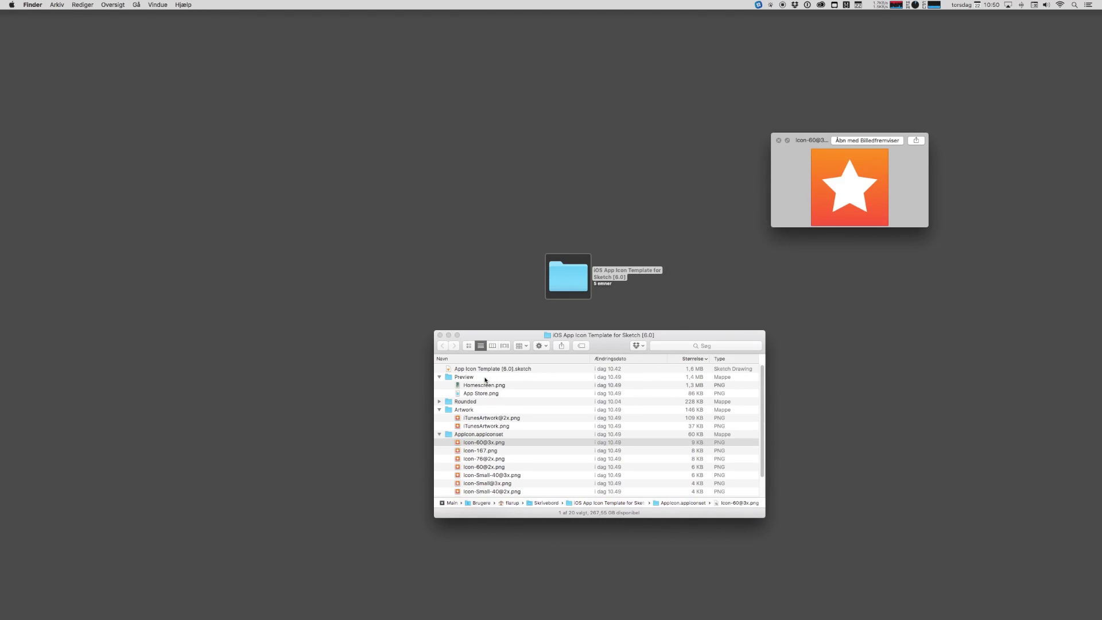
pyautogui.press('Down')
pyautogui.press('Down')
pyautogui.press('Down')
pyautogui.press('Down')
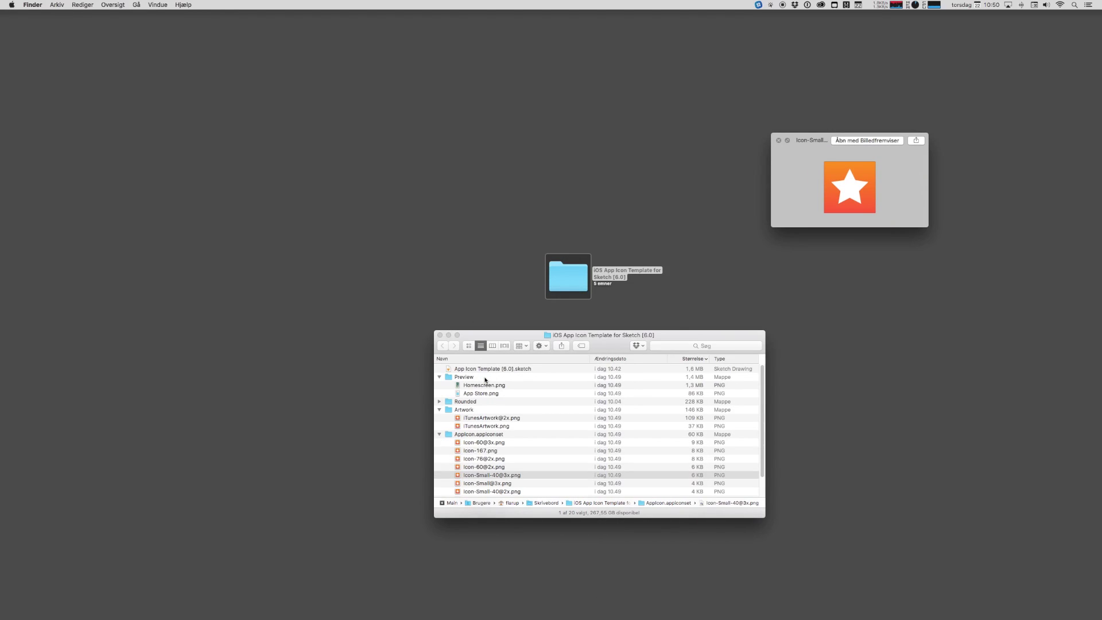
pyautogui.press('Down')
pyautogui.press('Down')
pyautogui.press('Down')
pyautogui.press('Down')
pyautogui.press('Down')
pyautogui.press('Down')
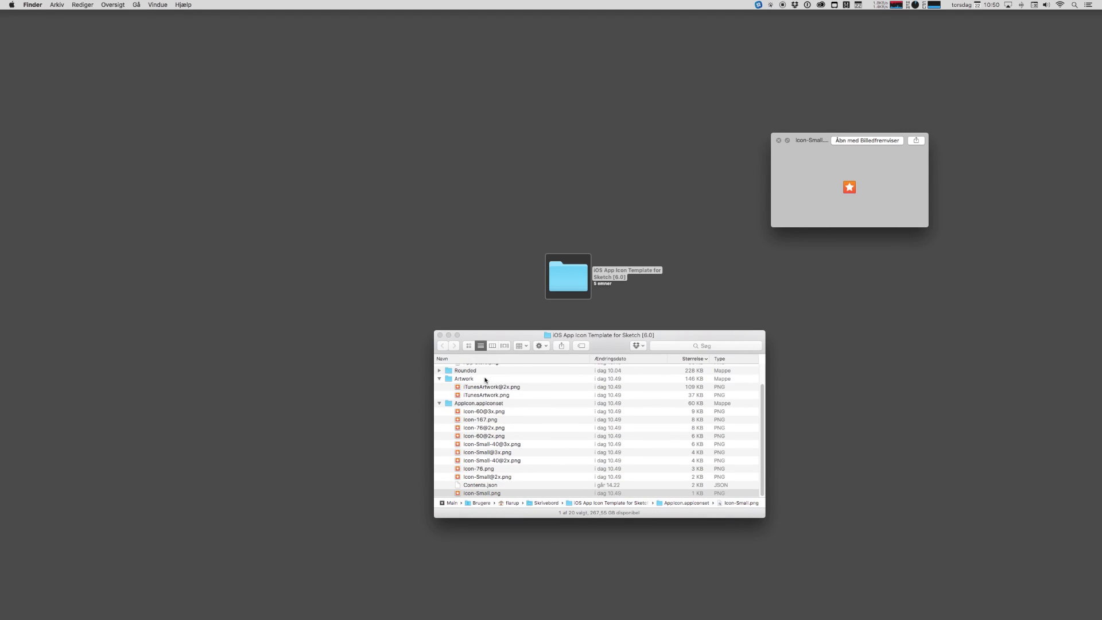
# - Close the Quick Look preview and select Contents.json in the AppIcon.appiconset folder
pyautogui.press('space')
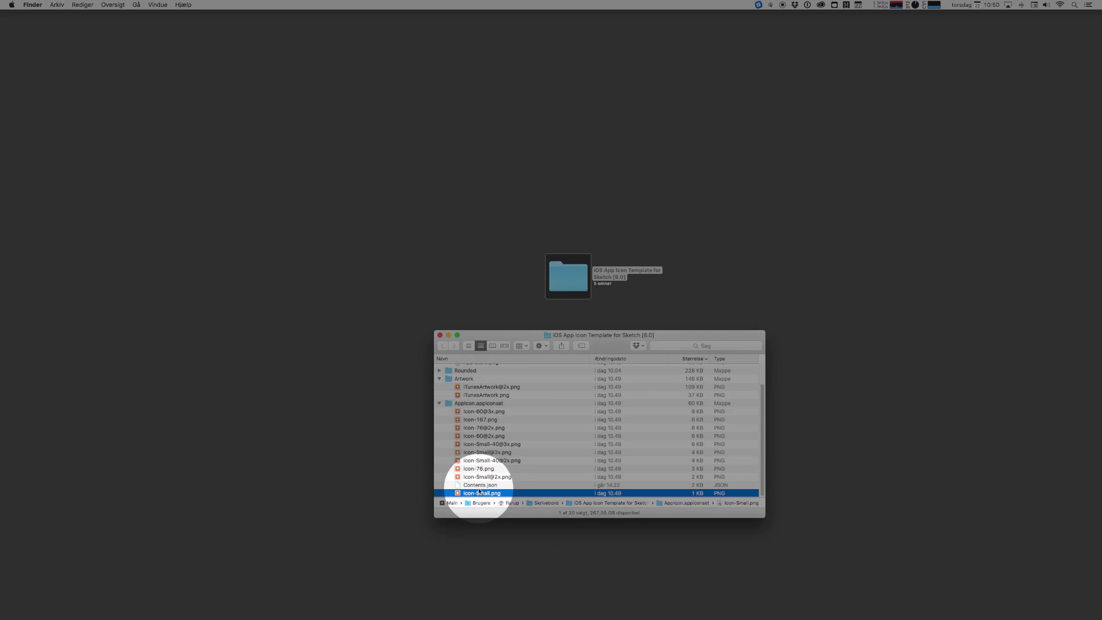
pyautogui.click(481, 485)
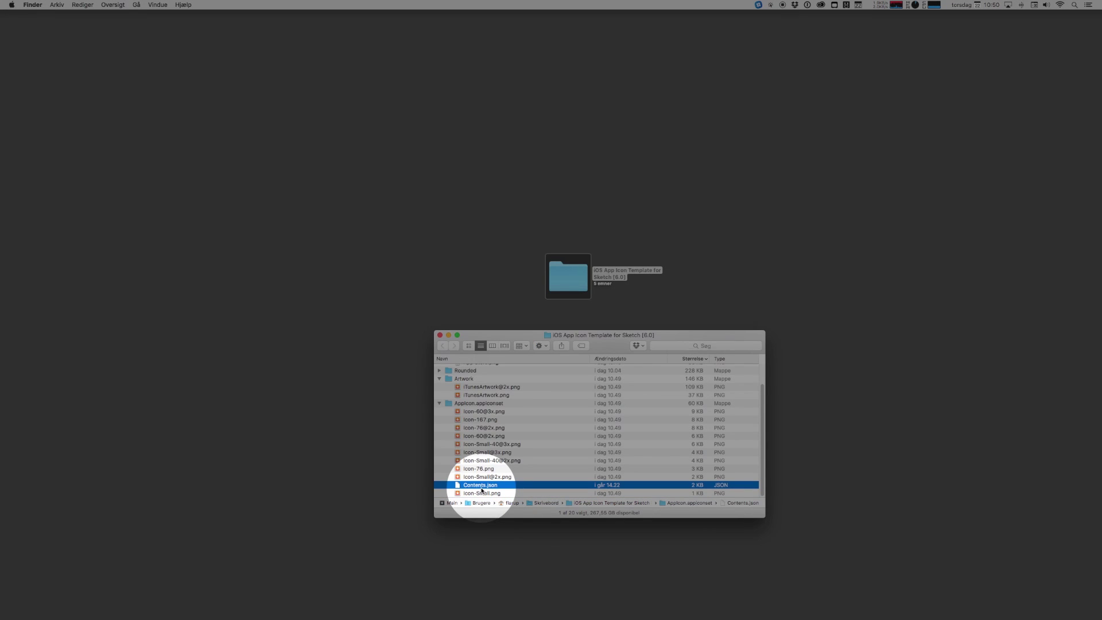